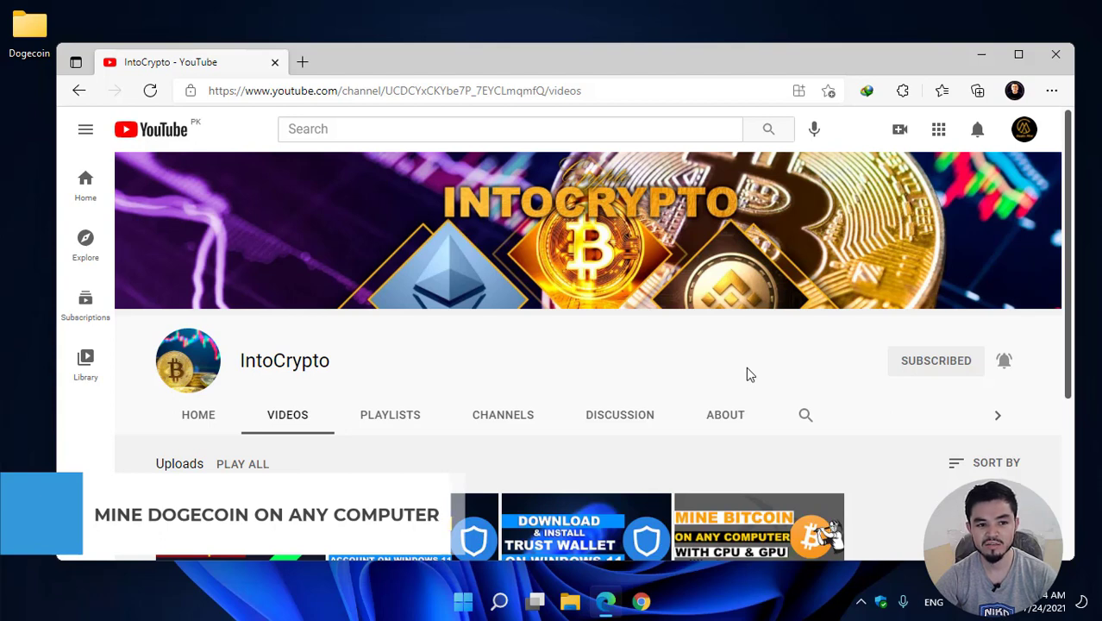
{"action": "scroll", "coordinate": [748, 372], "scroll_direction": "down", "scroll_amount": 2}
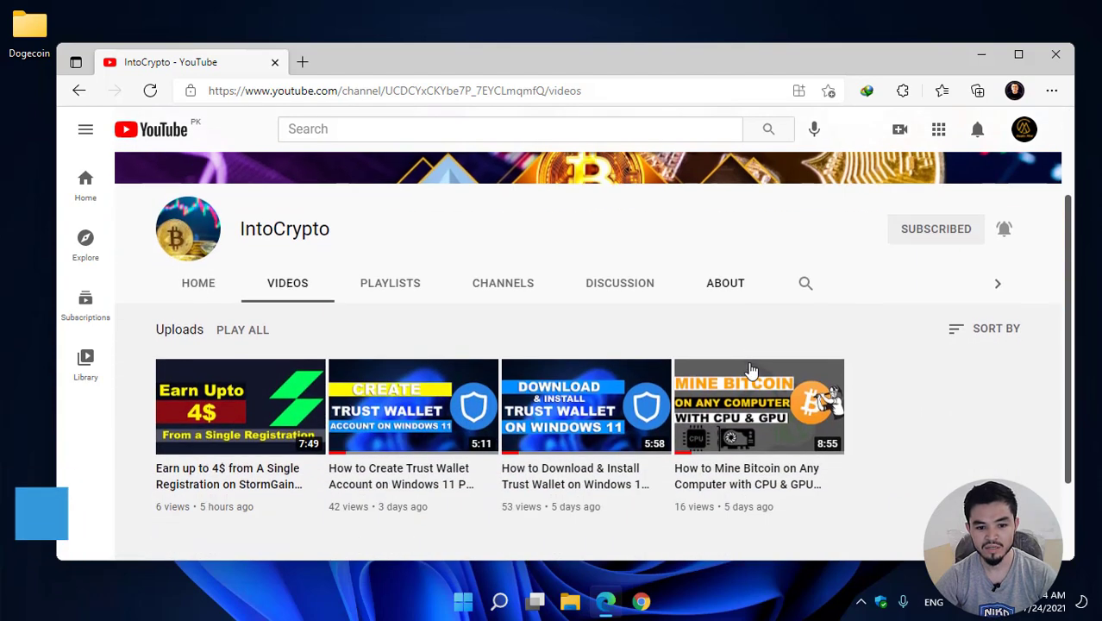
{"action": "scroll", "coordinate": [748, 369], "scroll_direction": "up", "scroll_amount": 2}
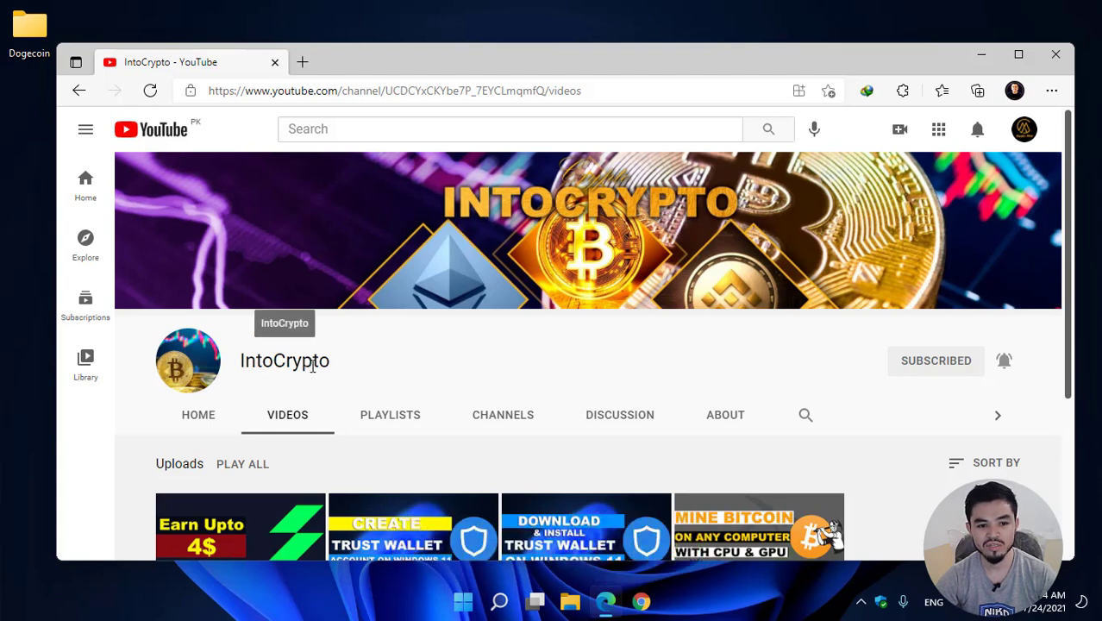
{"action": "scroll", "coordinate": [313, 366], "scroll_direction": "down", "scroll_amount": 3}
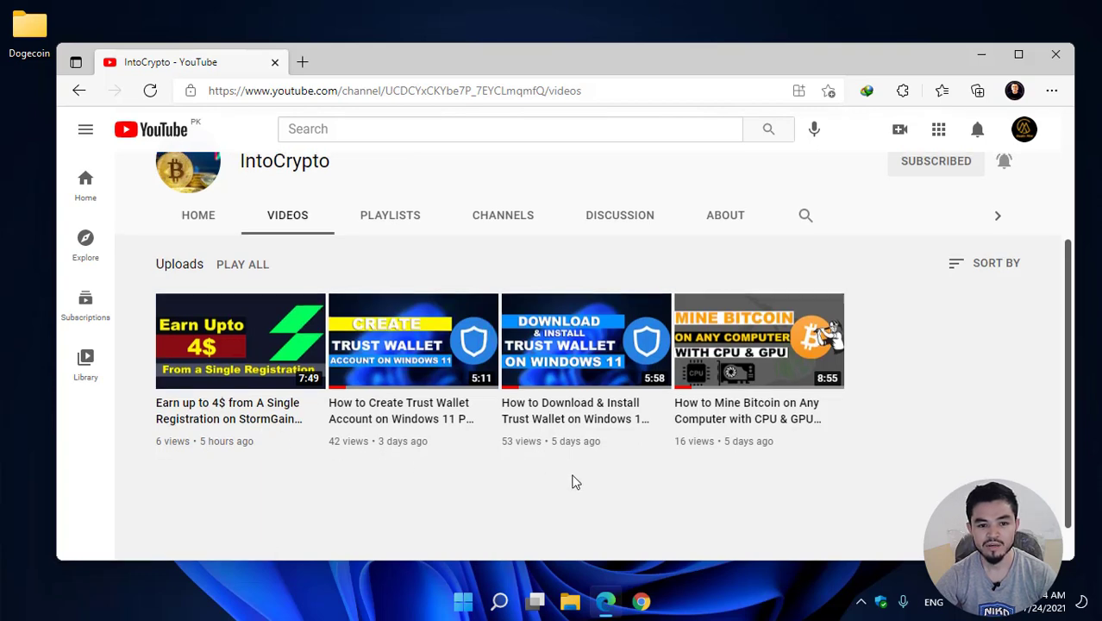
{"action": "scroll", "coordinate": [573, 479], "scroll_direction": "up", "scroll_amount": 1}
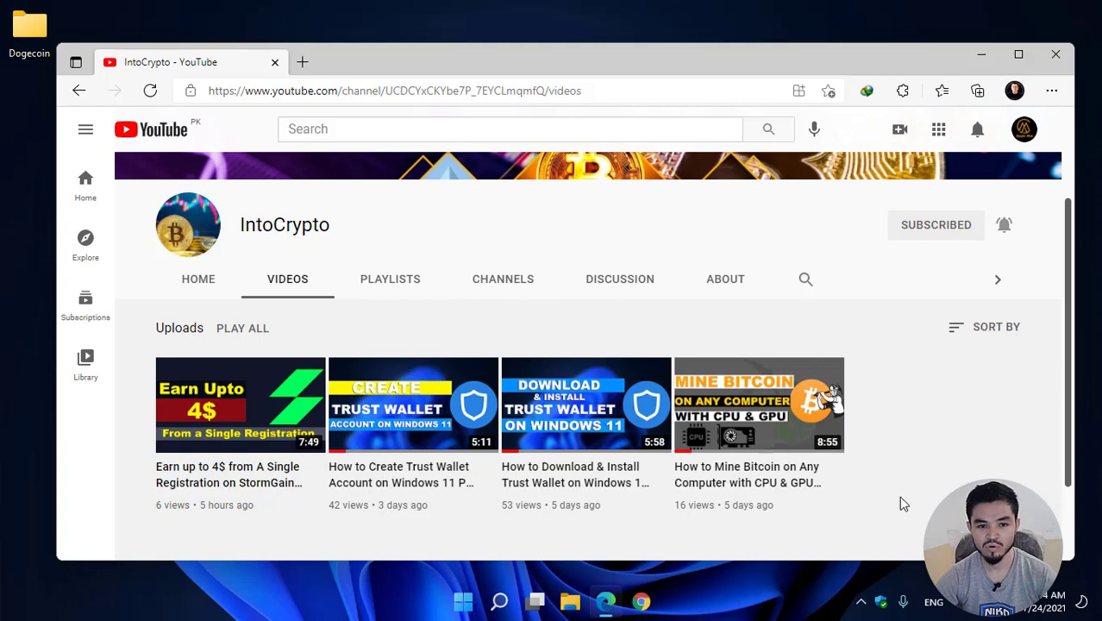
{"action": "scroll", "coordinate": [641, 382], "scroll_direction": "up", "scroll_amount": 2}
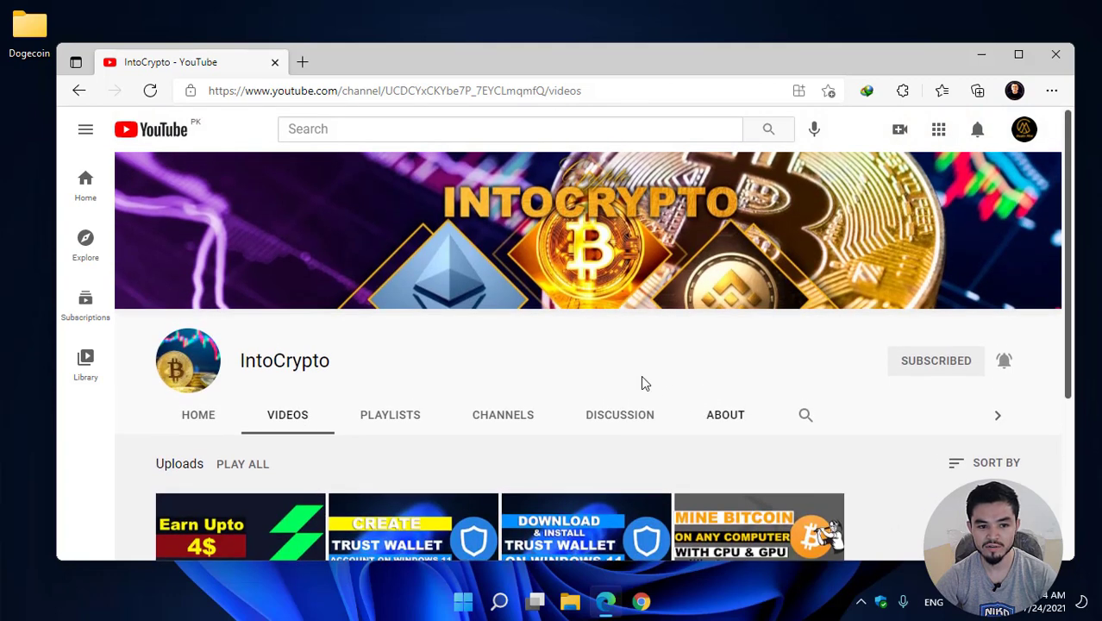
Open unmineable.com in a new browser tab and go to its miner download page.
{"action": "left_click", "coordinate": [302, 62]}
{"action": "type", "text": "uni"}
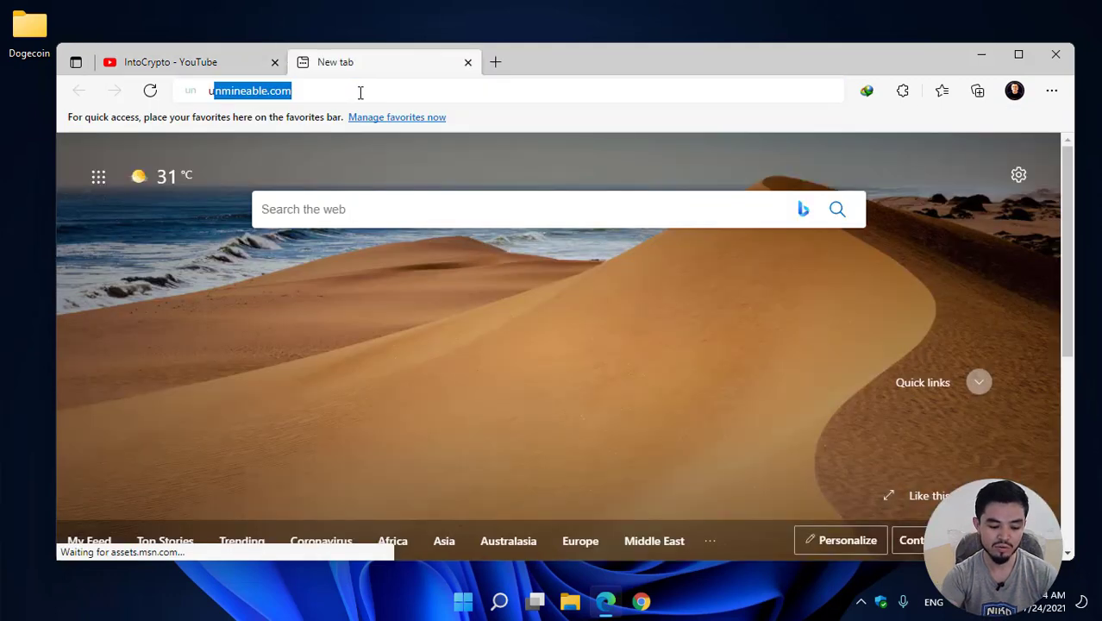
{"action": "key", "text": "BackSpace"}
{"action": "type", "text": "mi"}
{"action": "key", "text": "Return"}
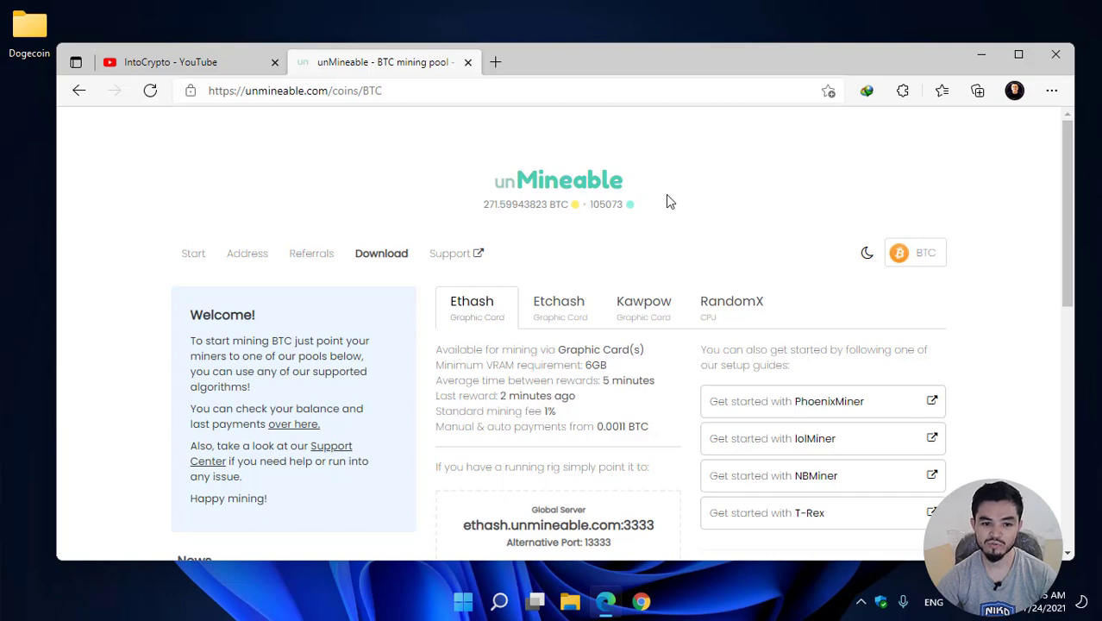
{"action": "left_click", "coordinate": [398, 256]}
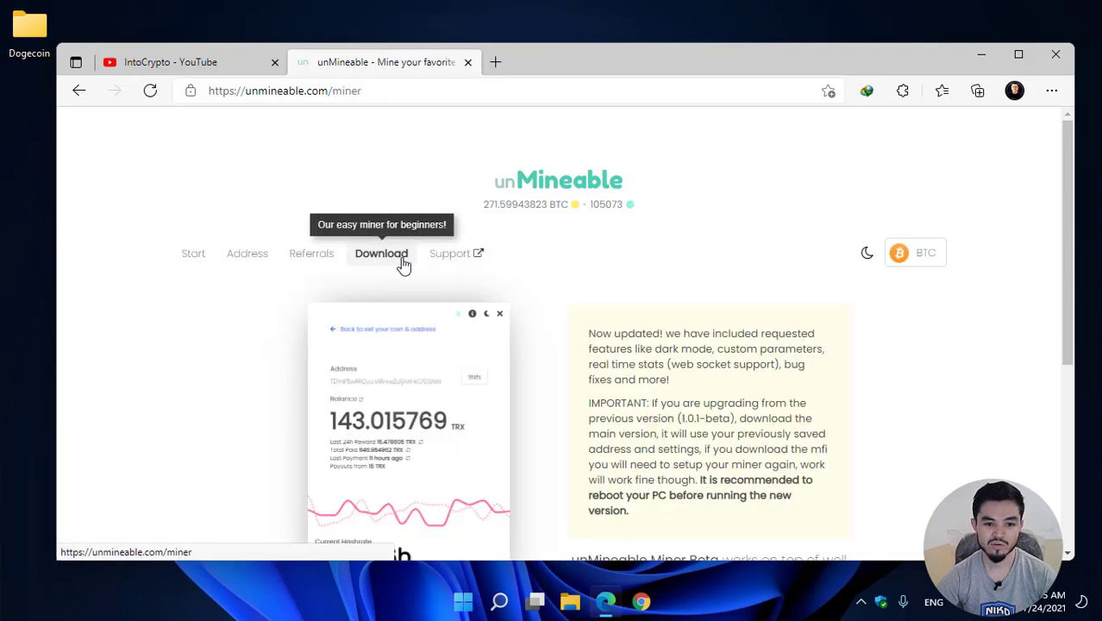
{"action": "scroll", "coordinate": [360, 270], "scroll_direction": "down", "scroll_amount": 3}
Minimize the browser and open the Exclusions page in Windows Security's virus and threat protection settings.
{"action": "left_click", "coordinate": [985, 63]}
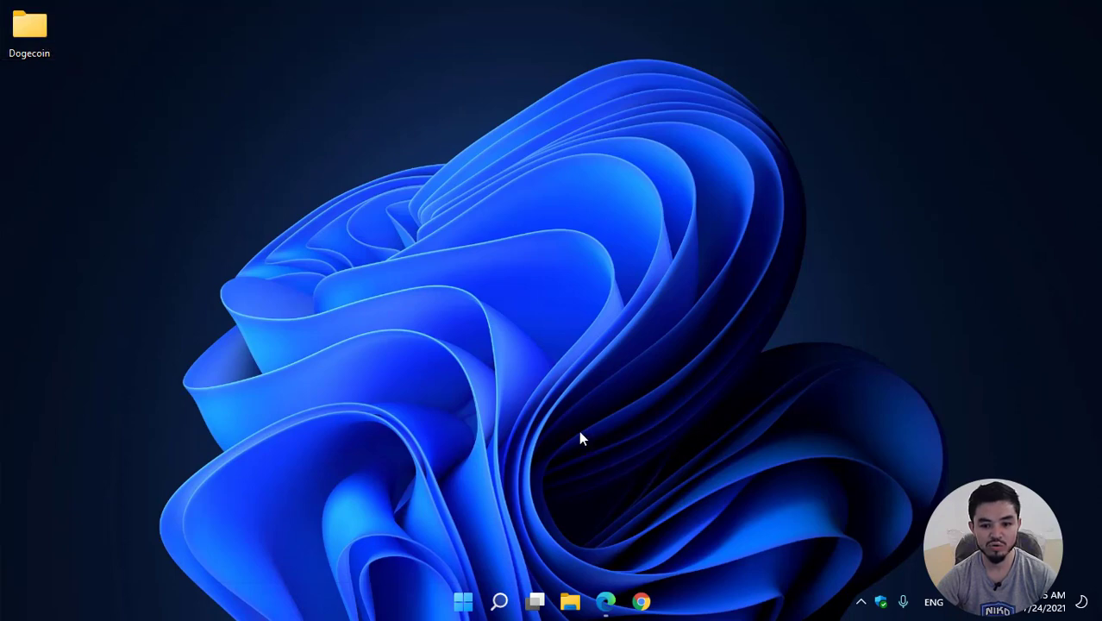
{"action": "left_click", "coordinate": [881, 603]}
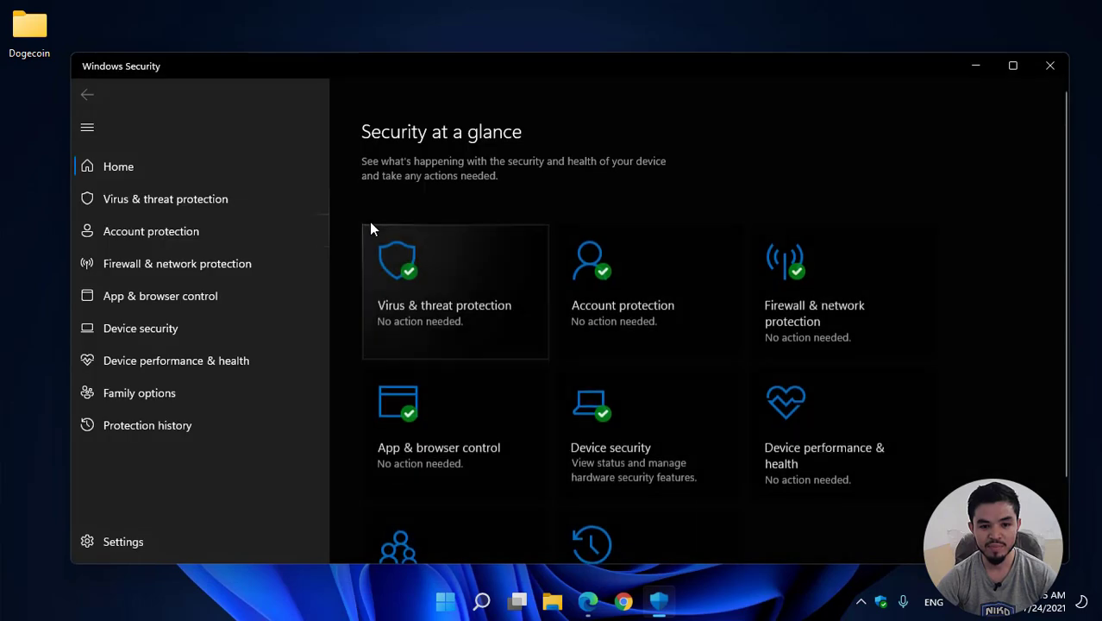
{"action": "left_click", "coordinate": [436, 290]}
{"action": "scroll", "coordinate": [438, 291], "scroll_direction": "down", "scroll_amount": 3}
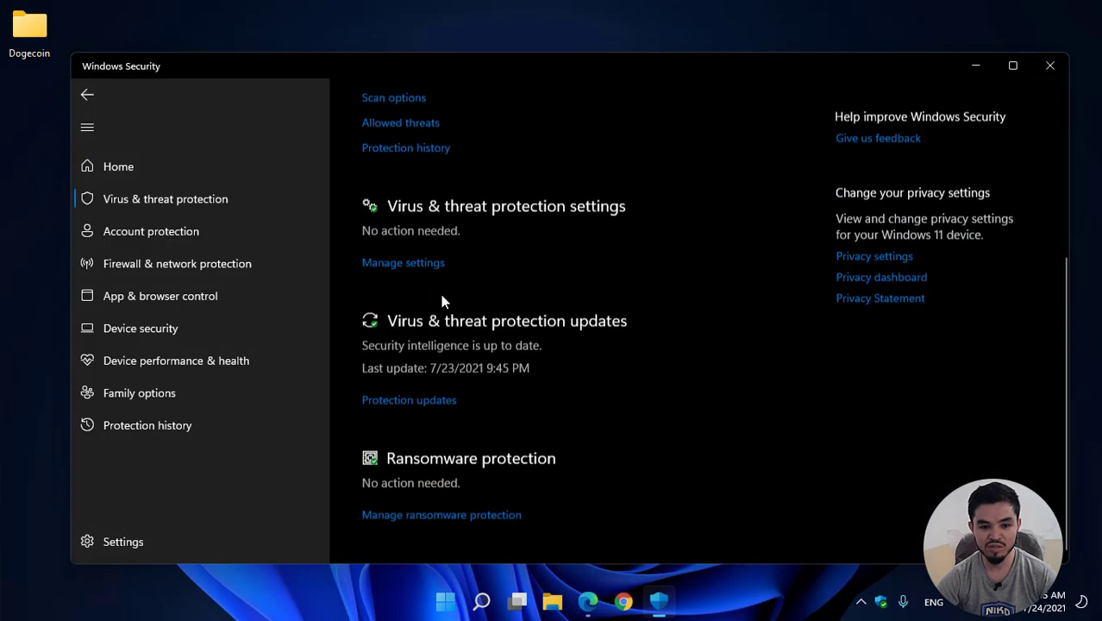
{"action": "left_click", "coordinate": [411, 264]}
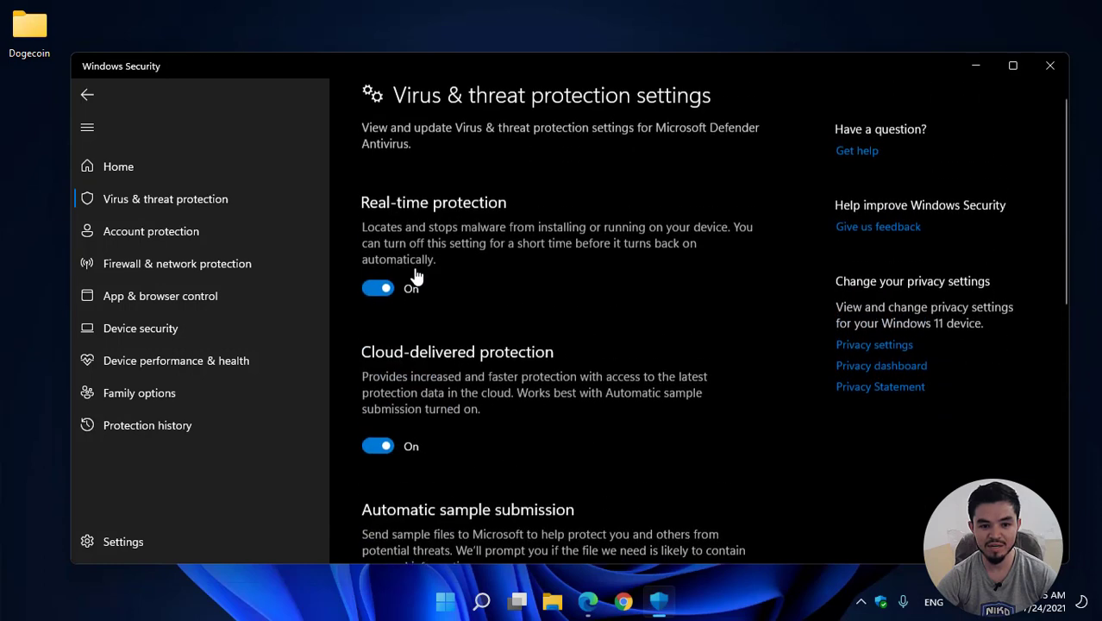
{"action": "scroll", "coordinate": [422, 274], "scroll_direction": "down", "scroll_amount": 2}
{"action": "scroll", "coordinate": [426, 276], "scroll_direction": "down", "scroll_amount": 5}
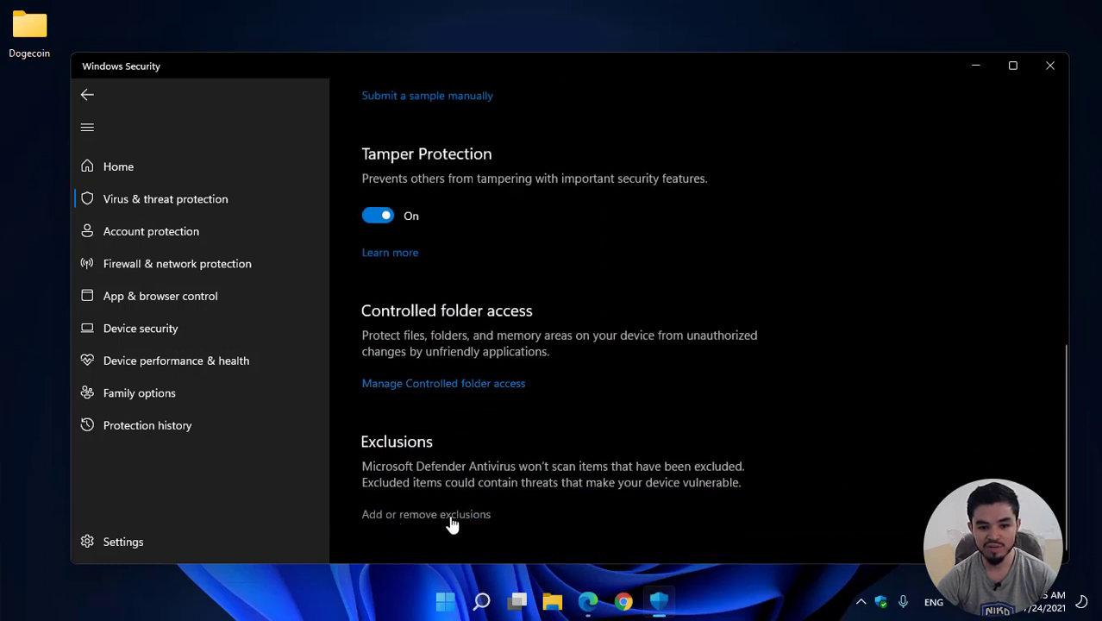
{"action": "scroll", "coordinate": [451, 524], "scroll_direction": "up", "scroll_amount": 4}
{"action": "scroll", "coordinate": [451, 523], "scroll_direction": "up", "scroll_amount": 1}
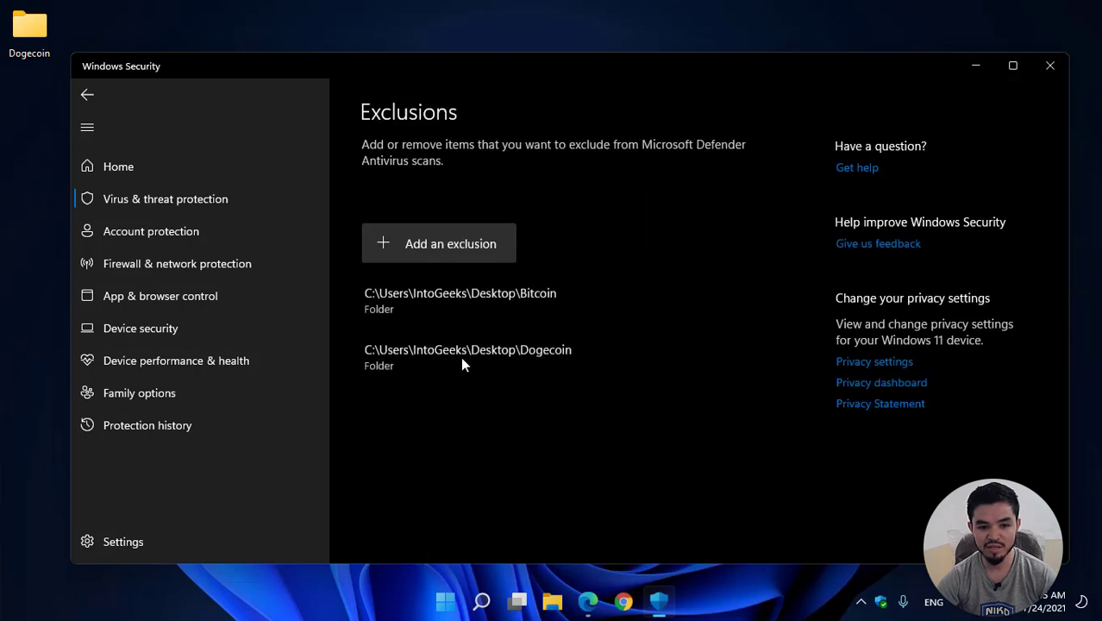
Add the Dogecoin folder on the desktop as a folder exclusion and close Windows Security.
{"action": "left_click", "coordinate": [441, 249]}
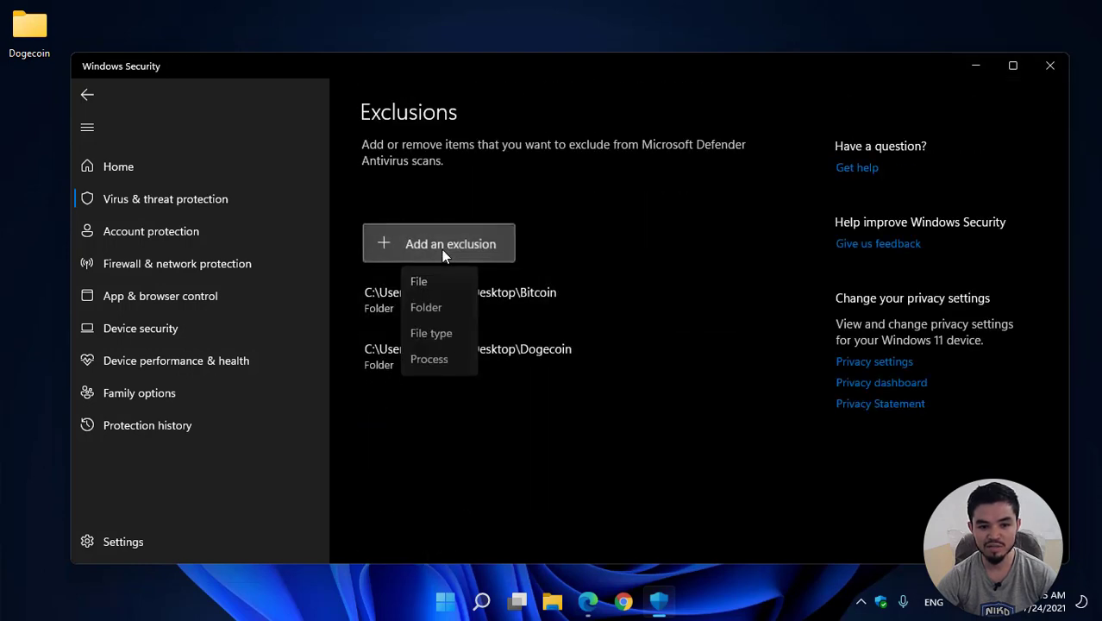
{"action": "left_click", "coordinate": [439, 301]}
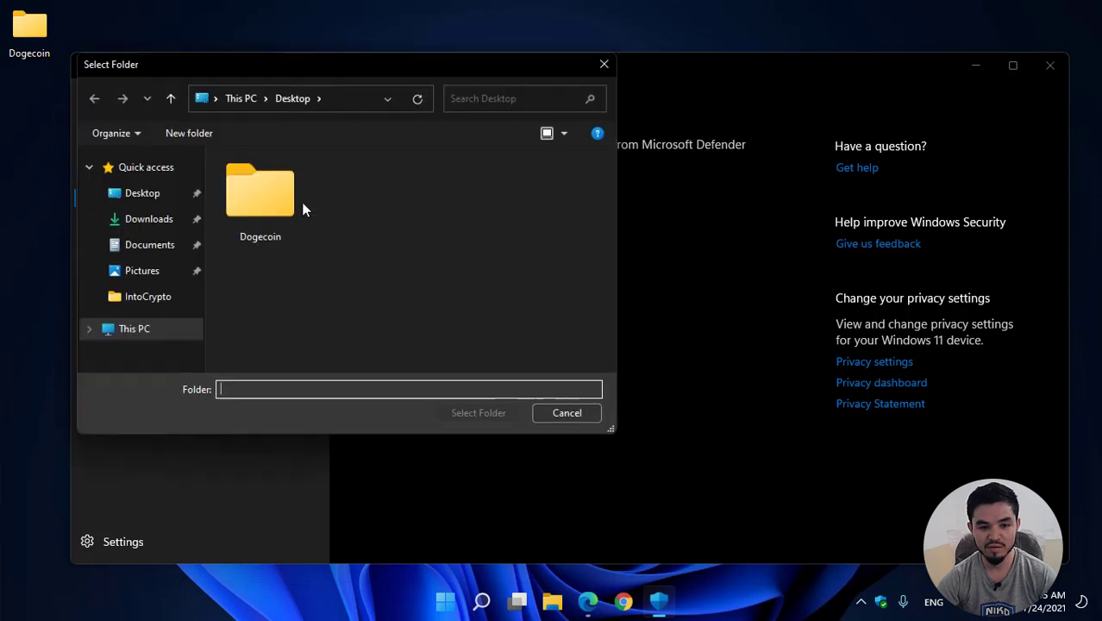
{"action": "left_click", "coordinate": [271, 200]}
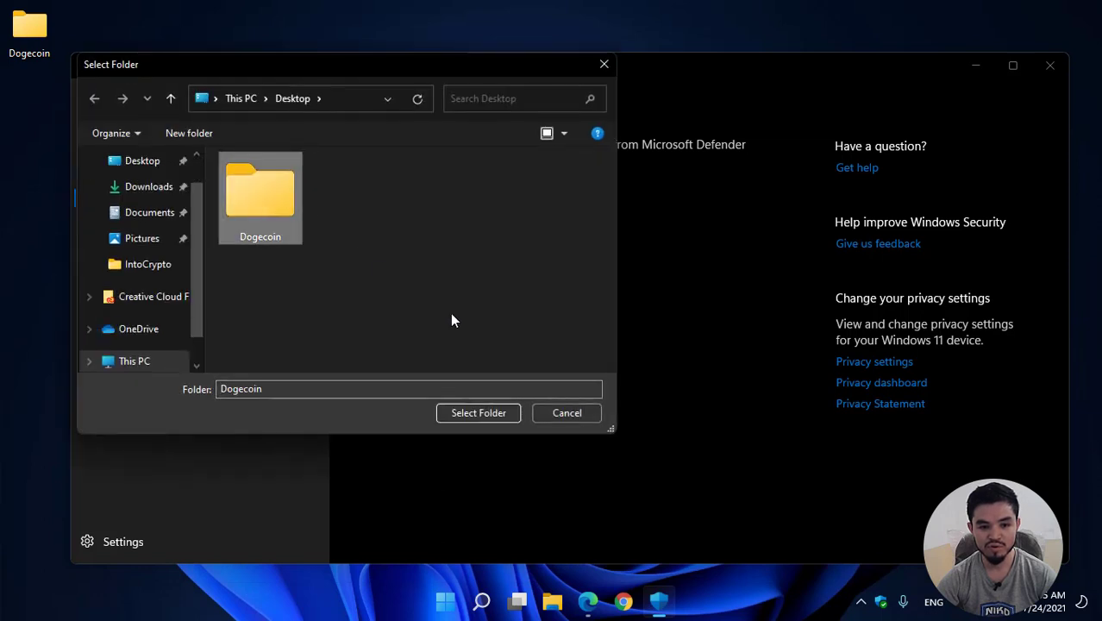
{"action": "left_click", "coordinate": [484, 414]}
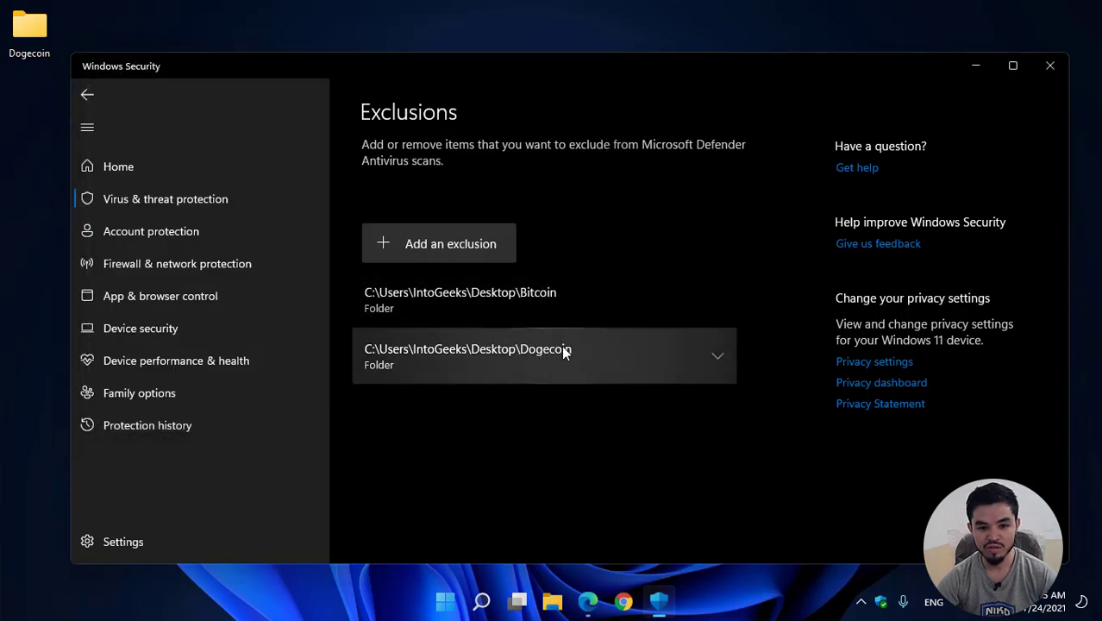
{"action": "left_click", "coordinate": [1049, 68]}
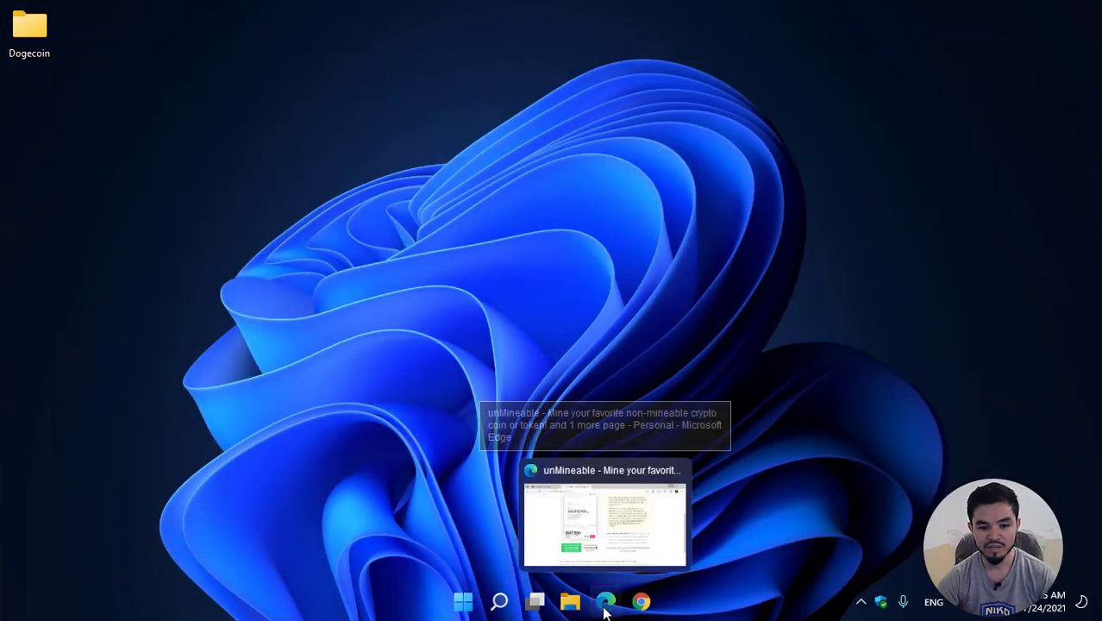
Back in Edge, download the v1.1.0-beta-mfi Win 64bits miner with miner files included into the desktop's Dogecoin folder.
{"action": "left_click", "coordinate": [603, 517]}
{"action": "scroll", "coordinate": [362, 291], "scroll_direction": "down", "scroll_amount": 1}
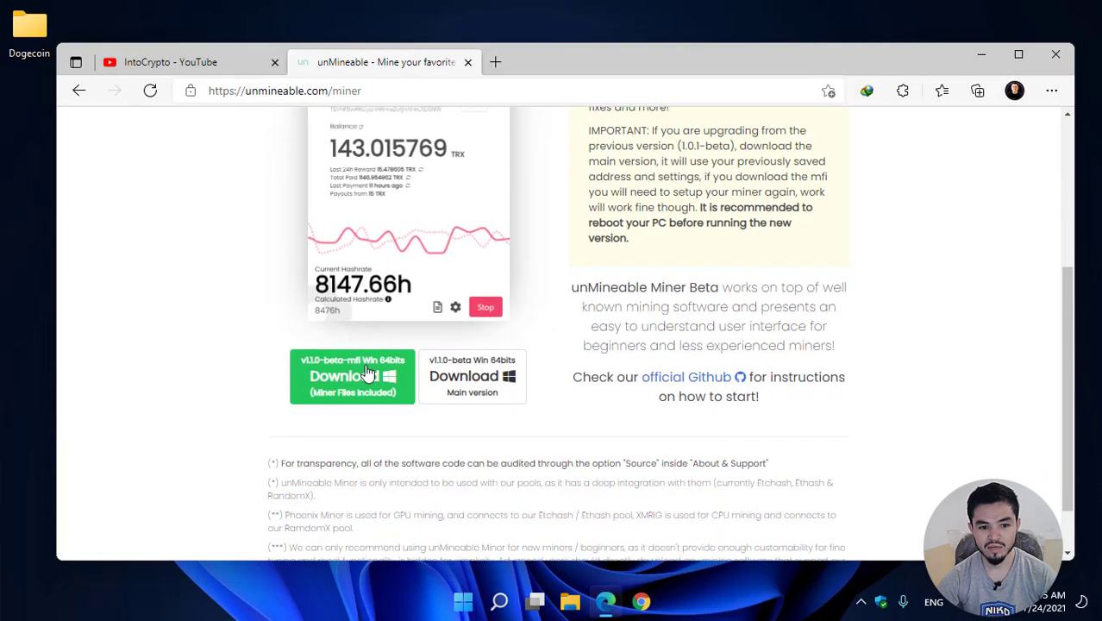
{"action": "right_click", "coordinate": [378, 370]}
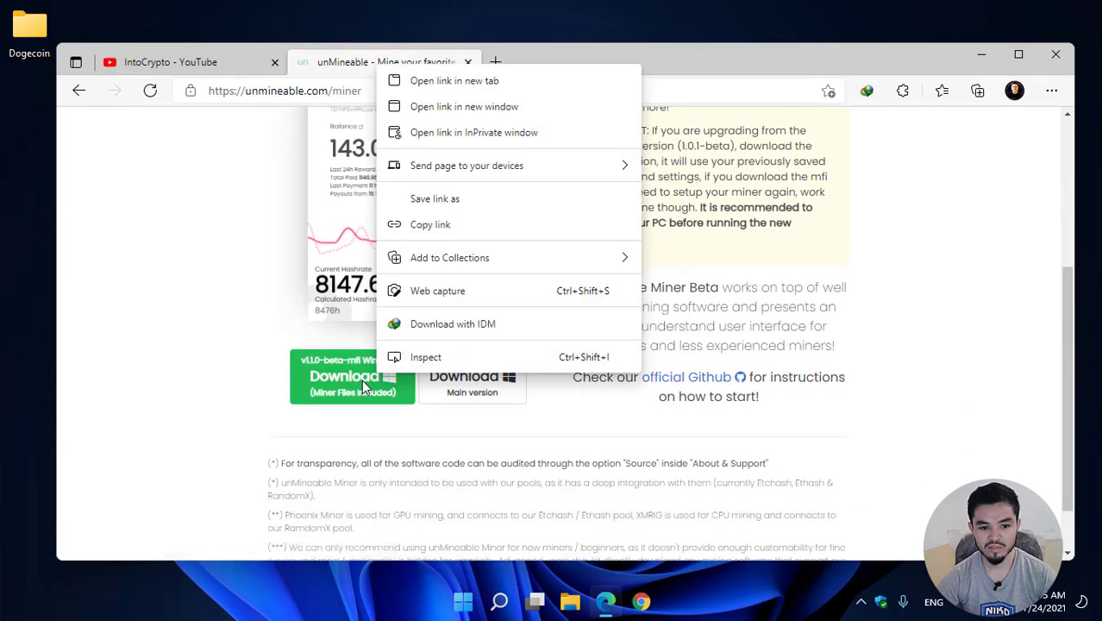
{"action": "left_click", "coordinate": [437, 199]}
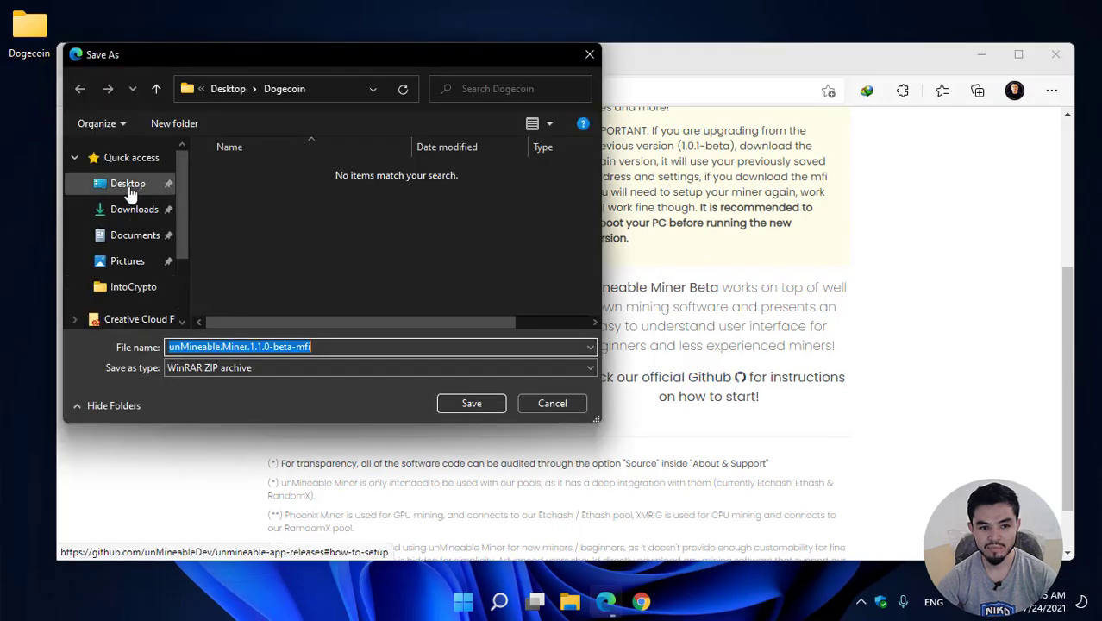
{"action": "left_click", "coordinate": [129, 192]}
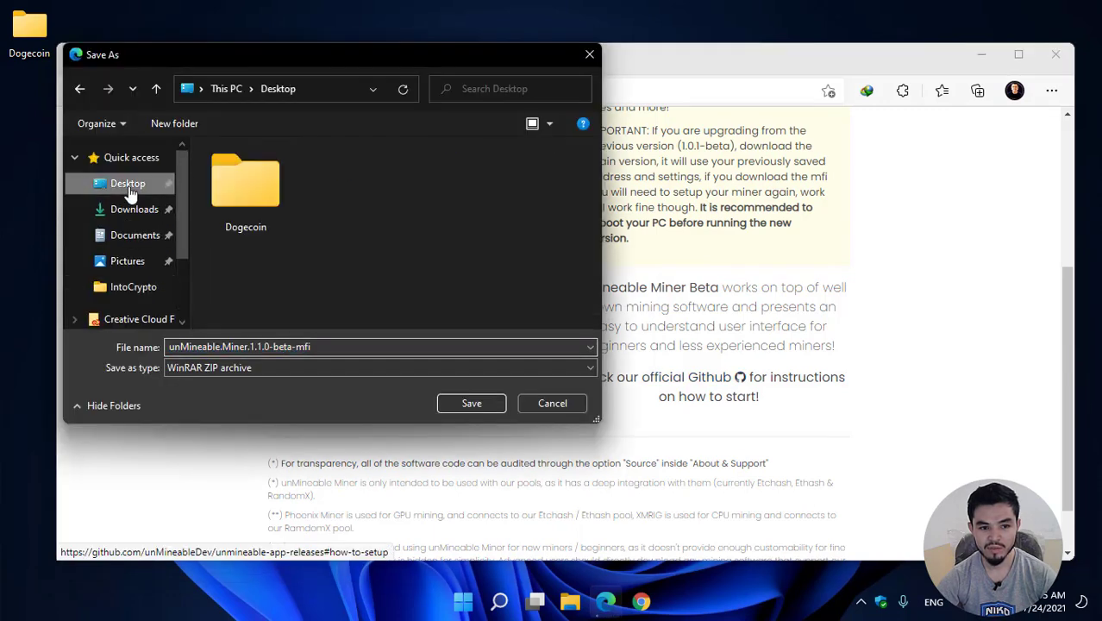
{"action": "double_click", "coordinate": [252, 195]}
{"action": "left_click", "coordinate": [457, 404]}
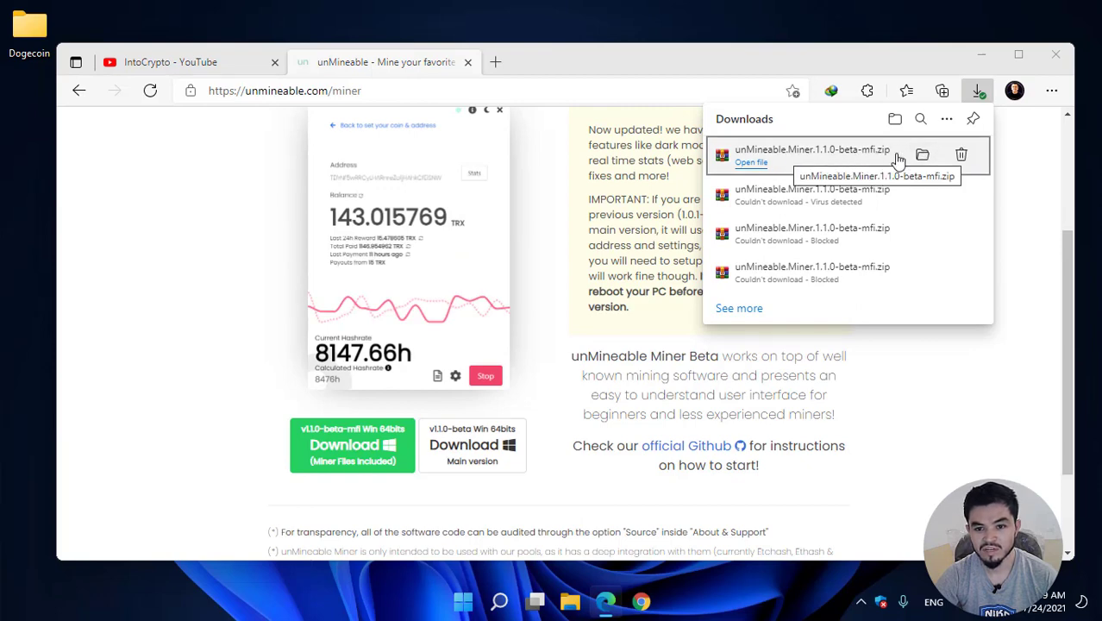
Minimize the browser, open the desktop's Dogecoin folder and select the unMineable.Miner.1.1.0-beta-mfi archive.
{"action": "left_click", "coordinate": [980, 56]}
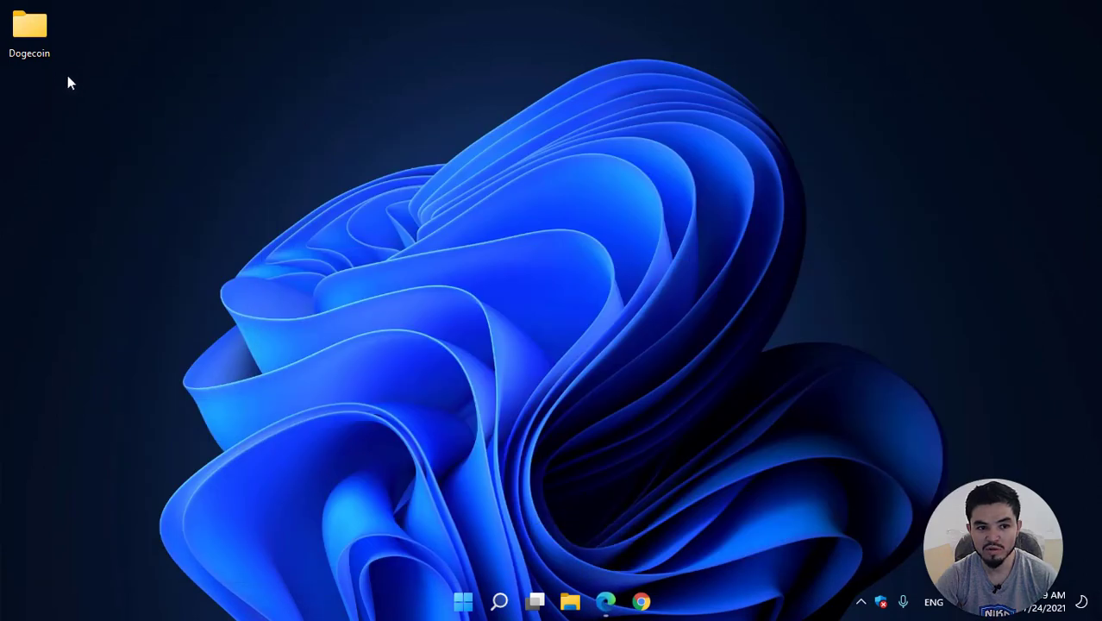
{"action": "double_click", "coordinate": [48, 49]}
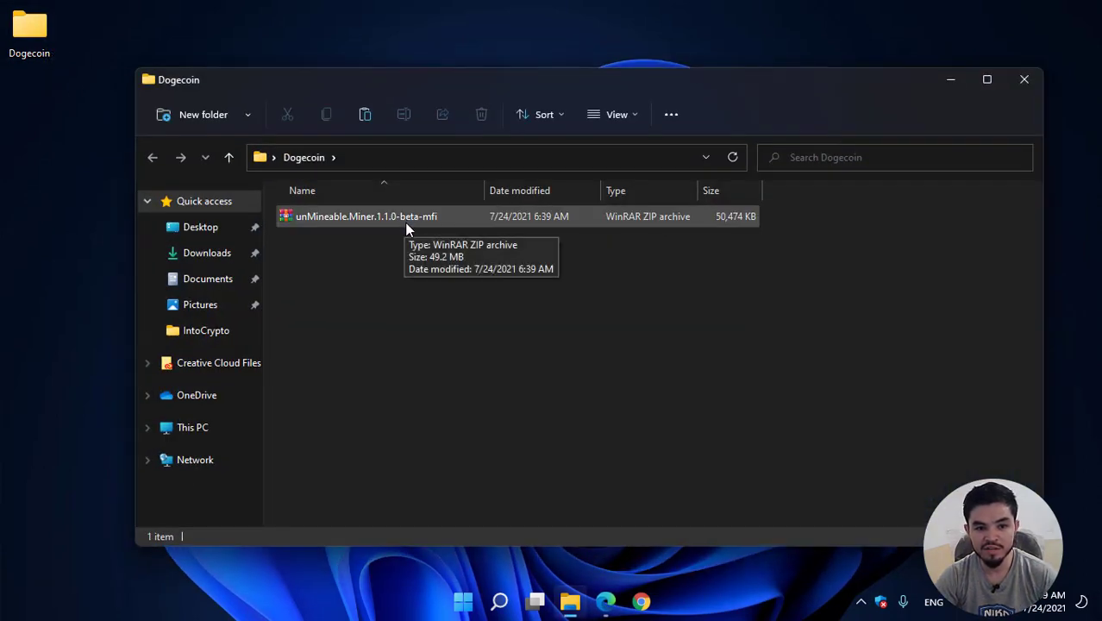
{"action": "left_click", "coordinate": [424, 219]}
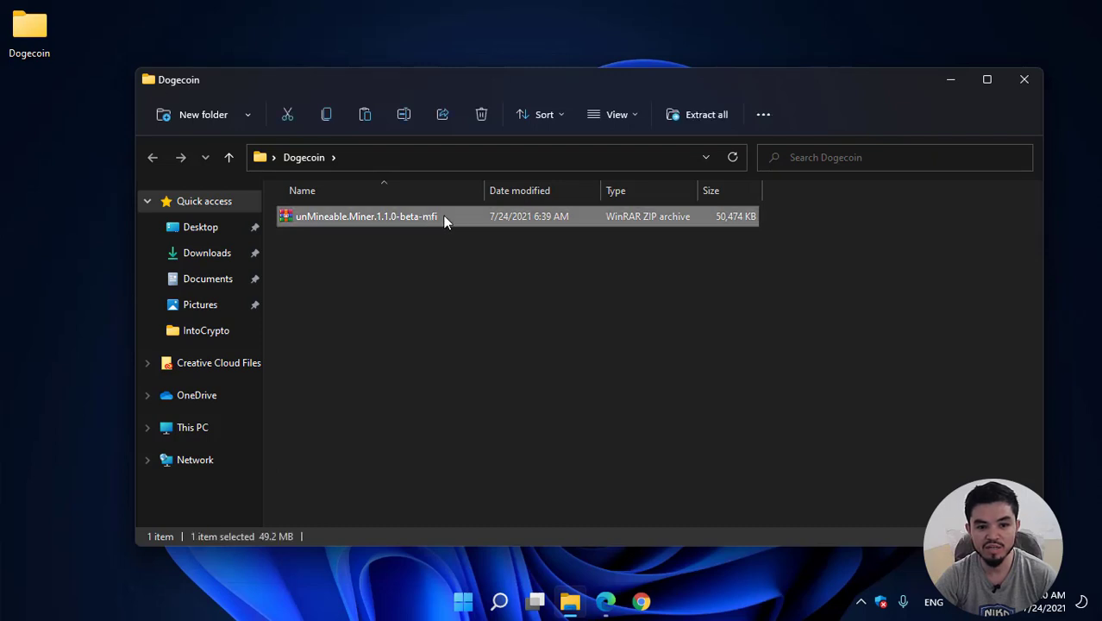
{"action": "right_click", "coordinate": [444, 217]}
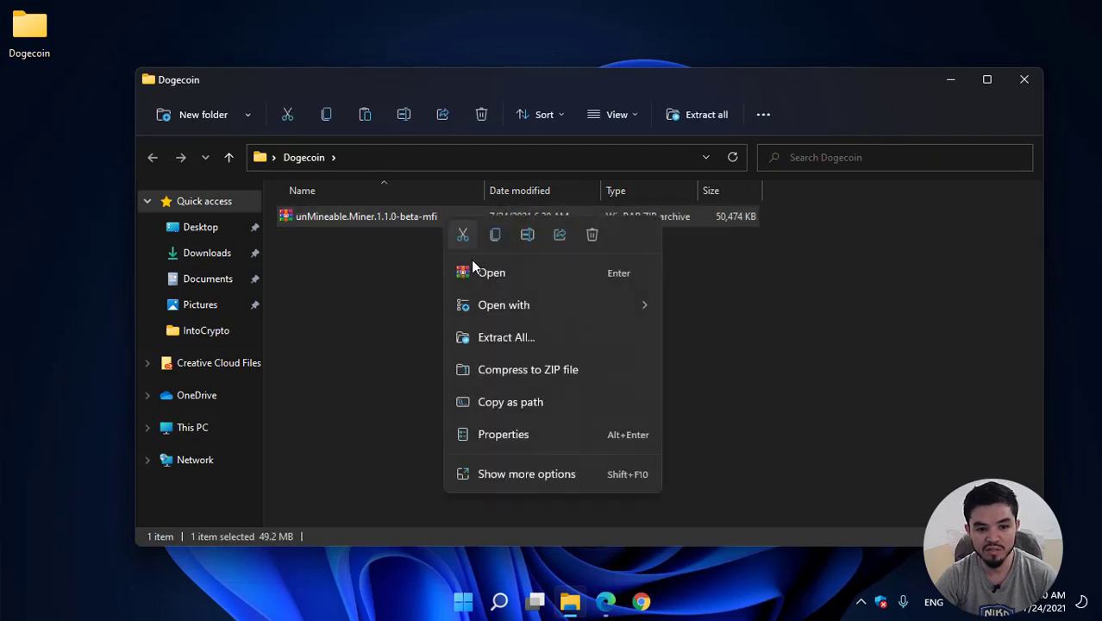
{"action": "left_click", "coordinate": [507, 337]}
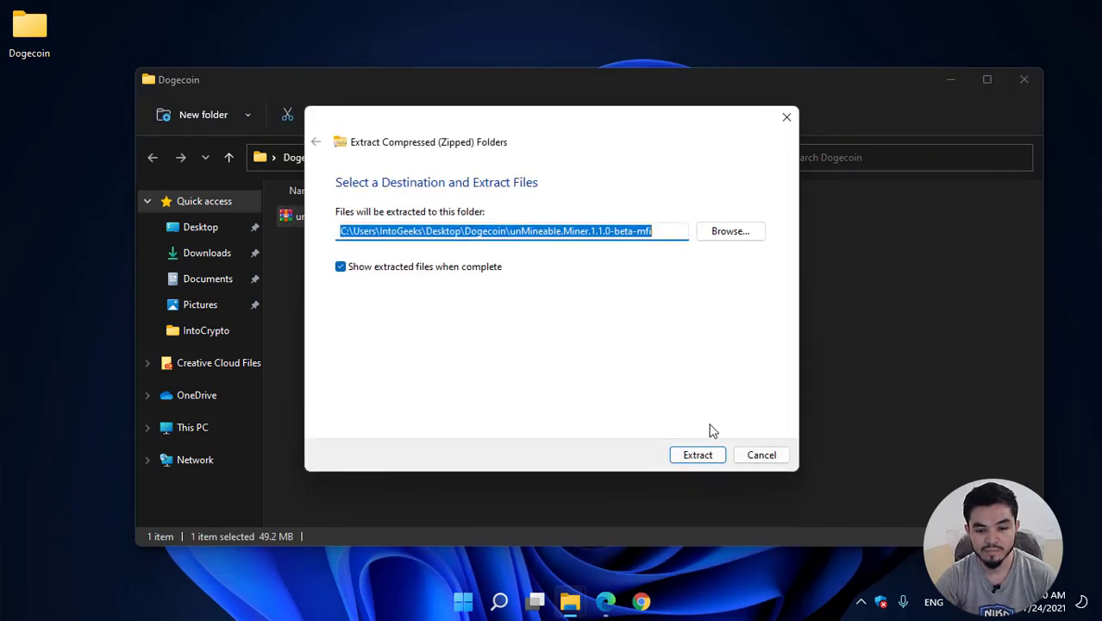
{"action": "left_click", "coordinate": [735, 450]}
Extract the unMineable.Miner.1.1.0-beta-mfi archive directly into the desktop's Dogecoin folder and close the extra window showing the extracted files.
{"action": "right_click", "coordinate": [423, 215]}
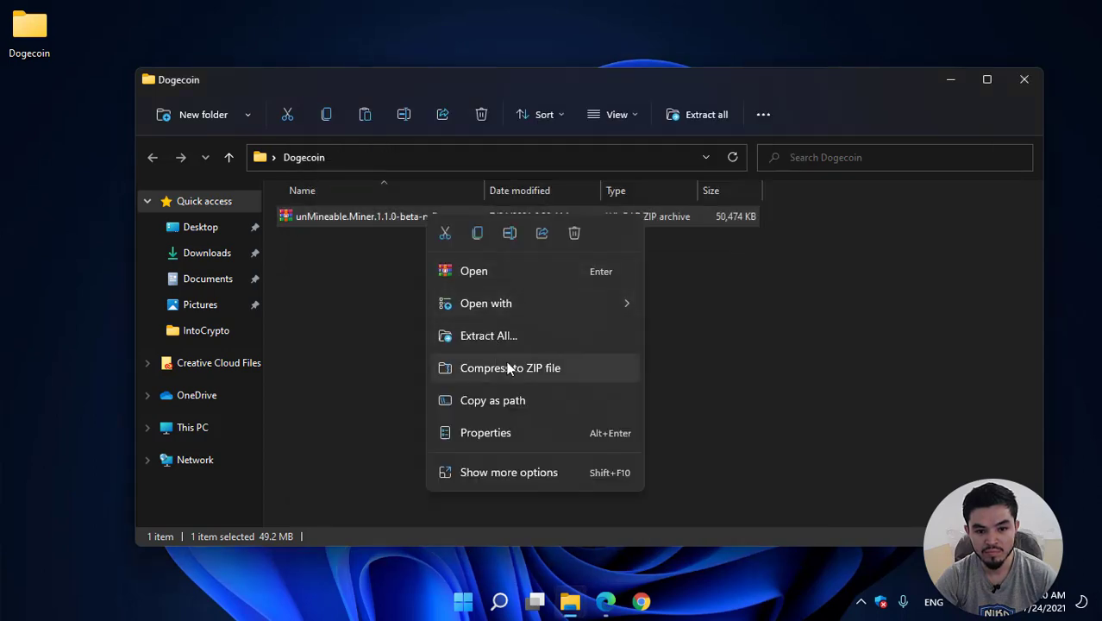
{"action": "left_click", "coordinate": [494, 337]}
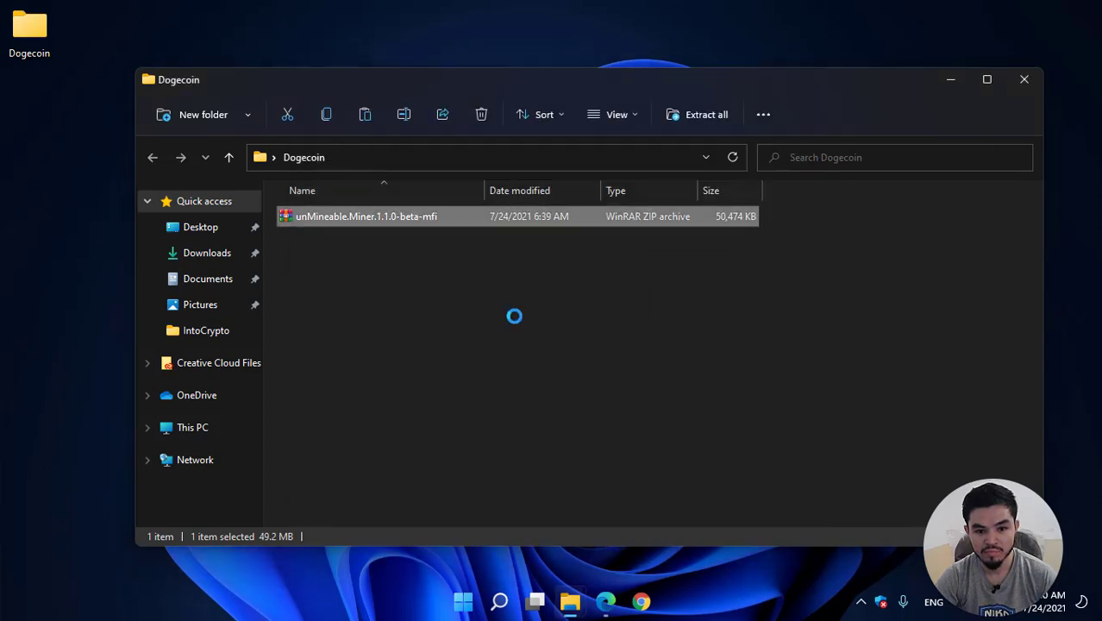
{"action": "left_click", "coordinate": [709, 235]}
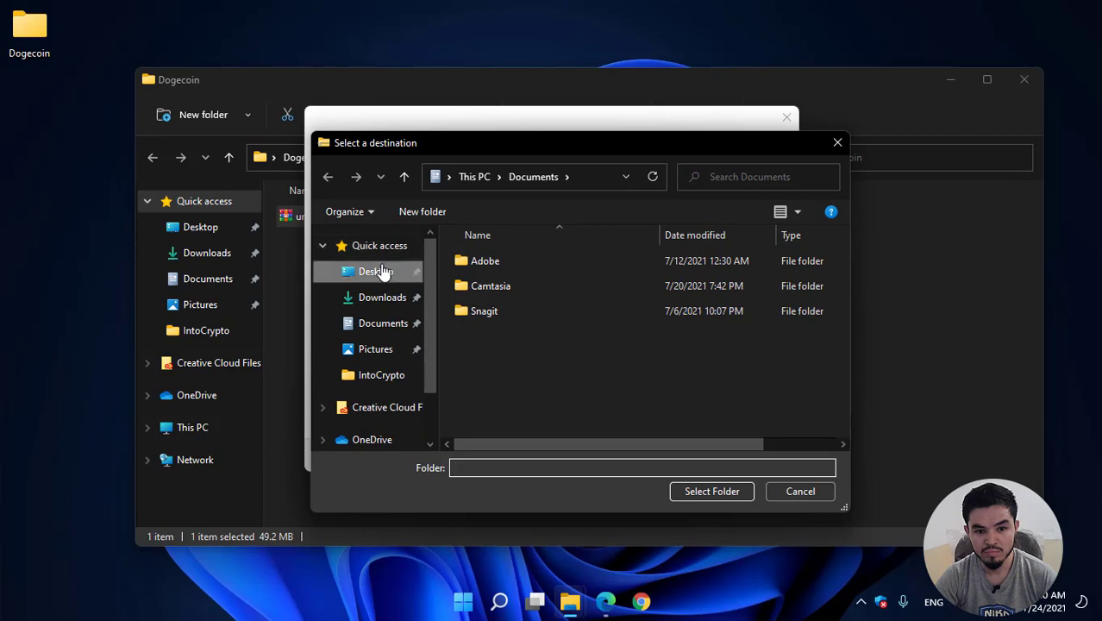
{"action": "left_click", "coordinate": [382, 271]}
{"action": "double_click", "coordinate": [509, 281]}
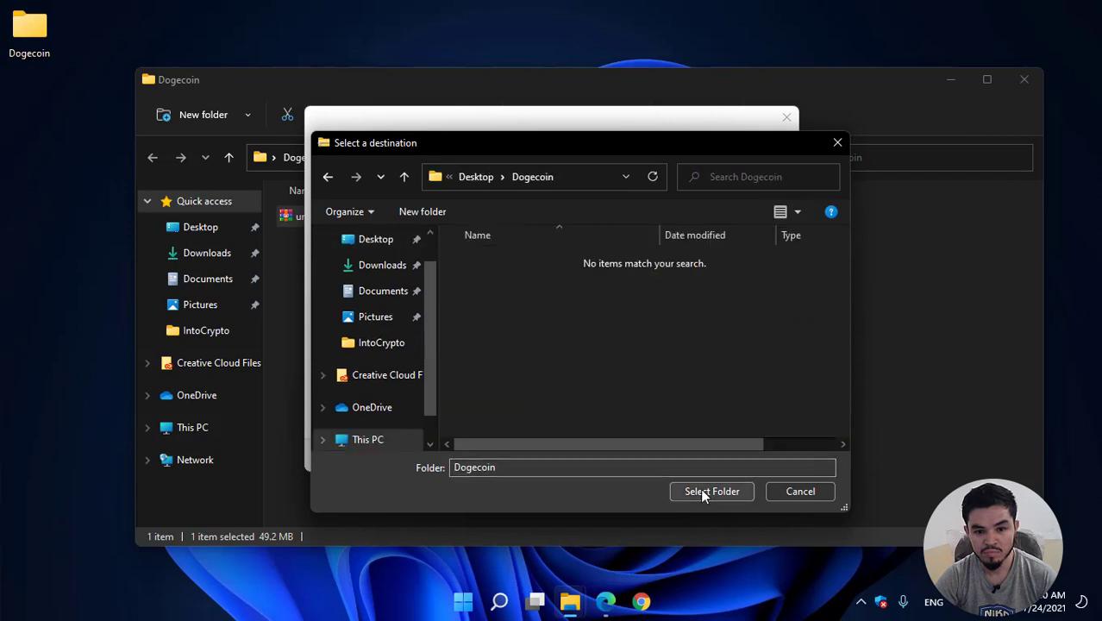
{"action": "left_click", "coordinate": [700, 492]}
{"action": "left_click", "coordinate": [702, 457]}
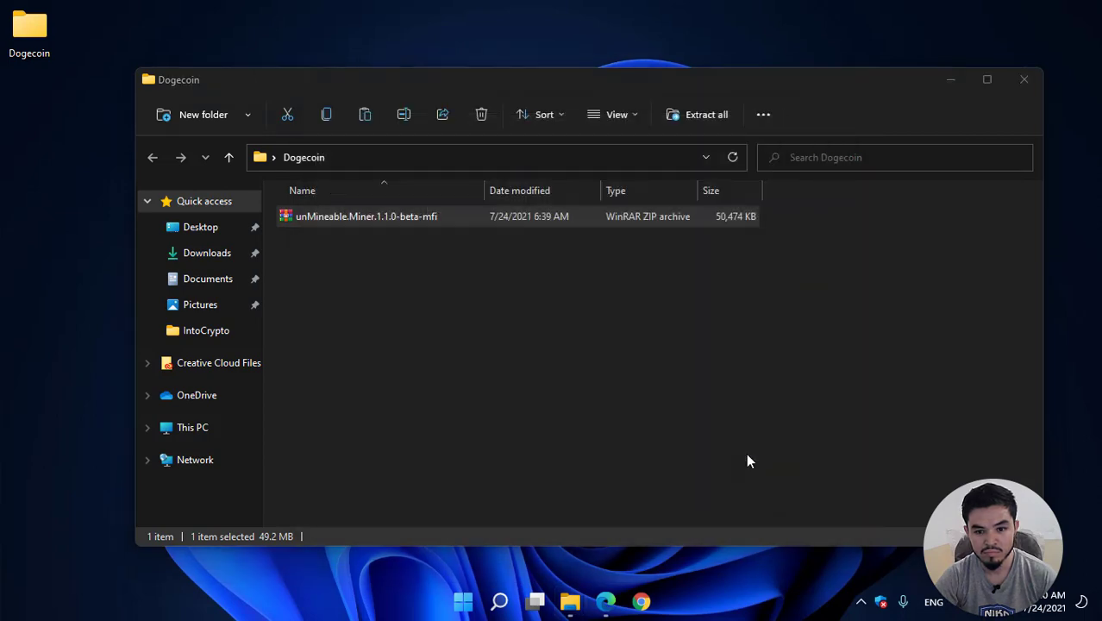
{"action": "left_click", "coordinate": [1041, 102]}
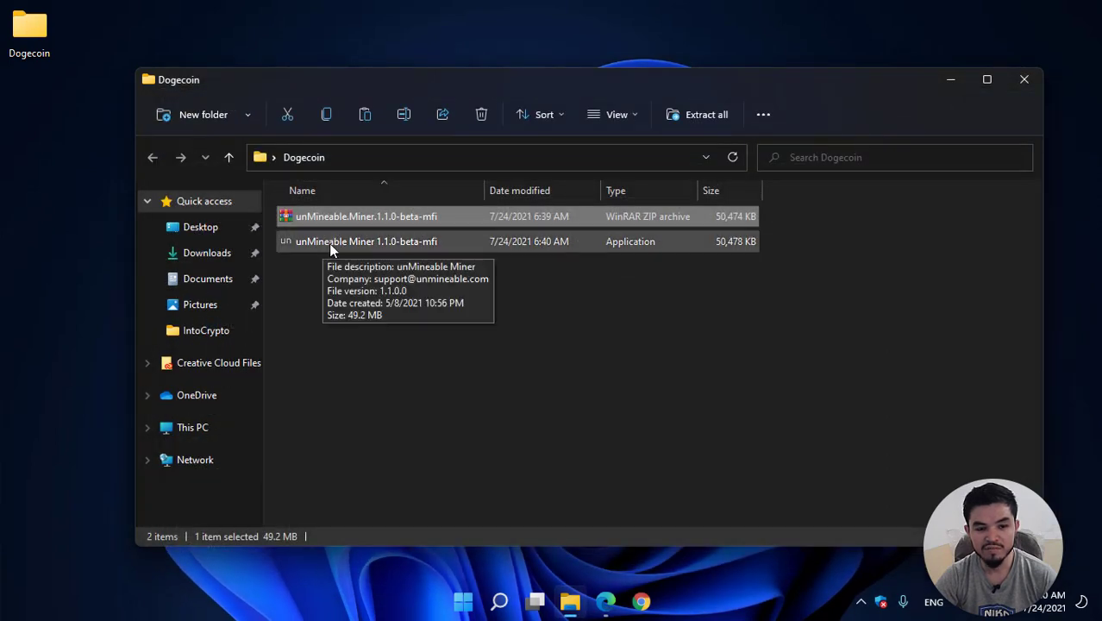
Launch the unMineable Miner 1.1.0-beta-mfi application from the Dogecoin folder, minimize the folder window and continue with CPU as the mining hardware.
{"action": "left_click", "coordinate": [335, 243]}
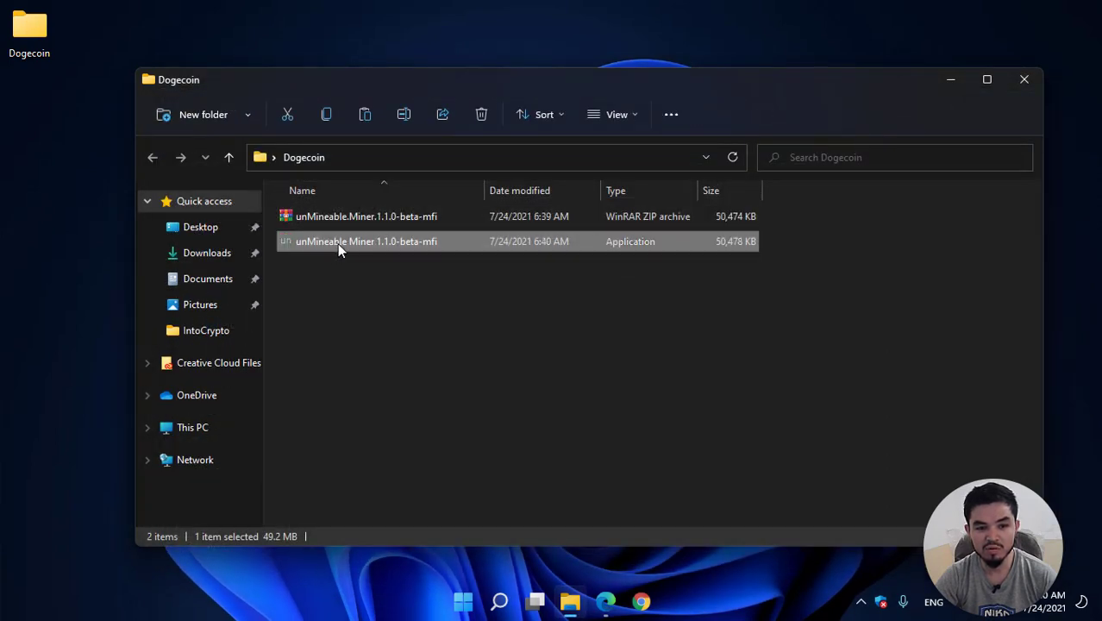
{"action": "right_click", "coordinate": [337, 243]}
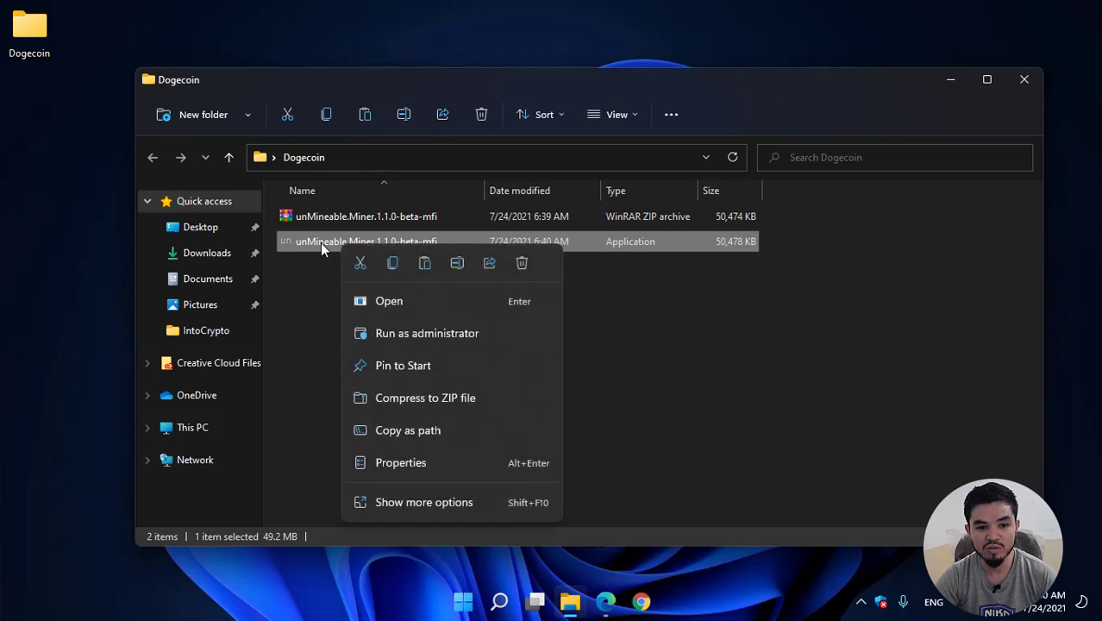
{"action": "left_click", "coordinate": [384, 301]}
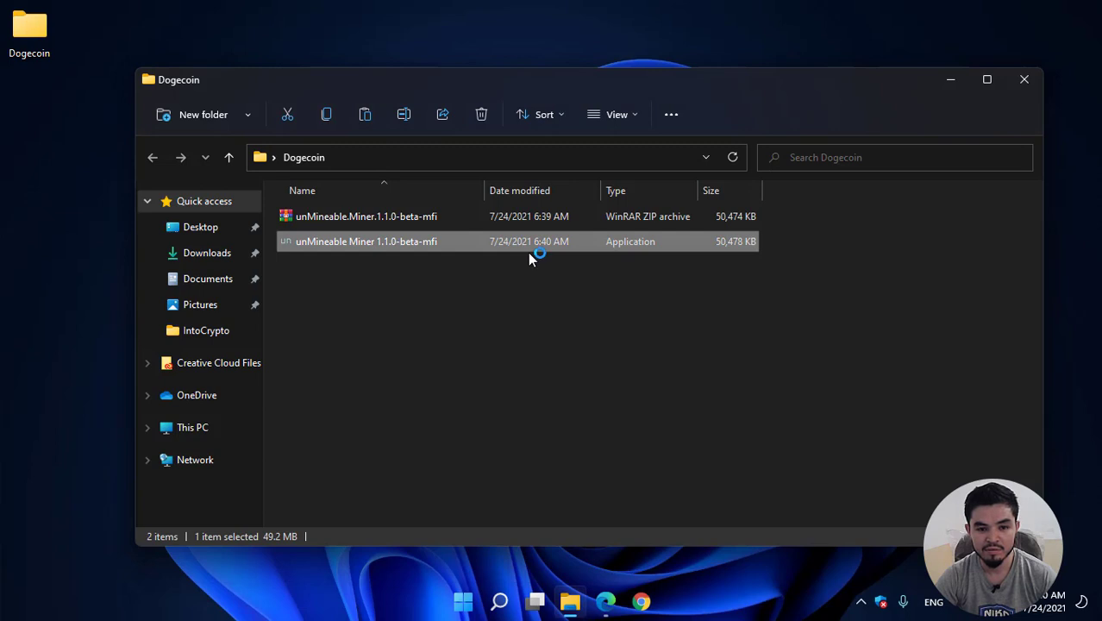
{"action": "left_click", "coordinate": [951, 81]}
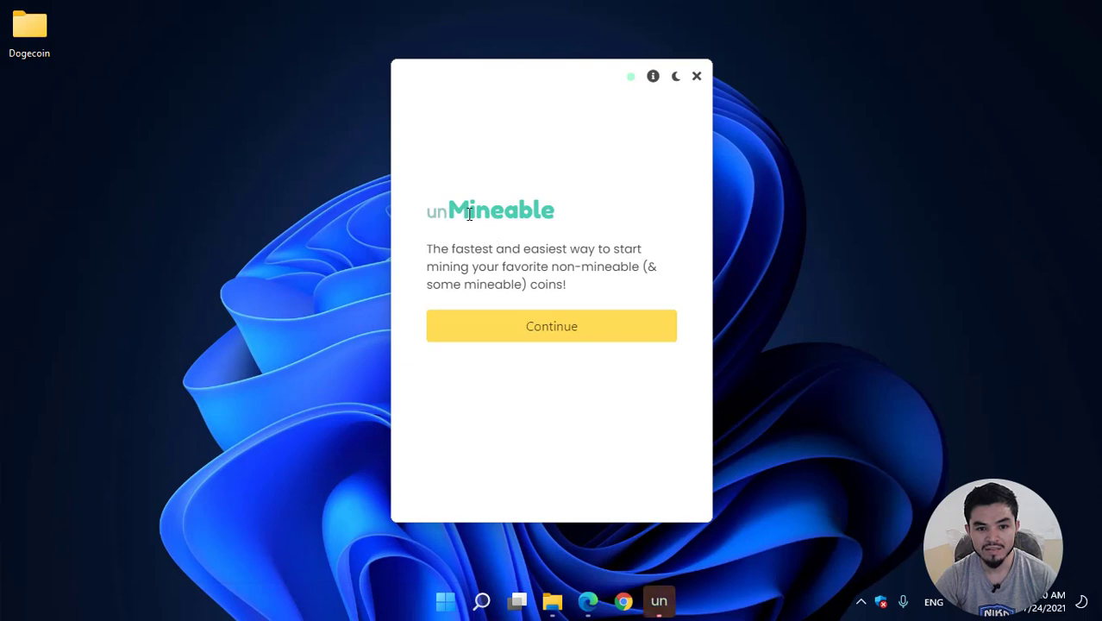
{"action": "left_click", "coordinate": [550, 333]}
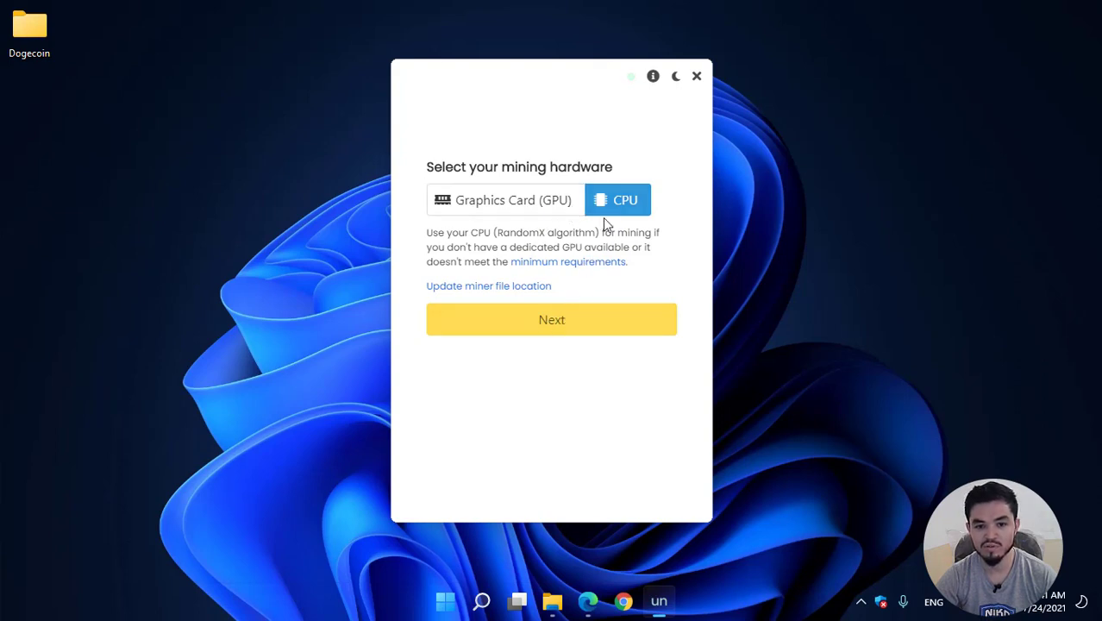
{"action": "left_click", "coordinate": [585, 332]}
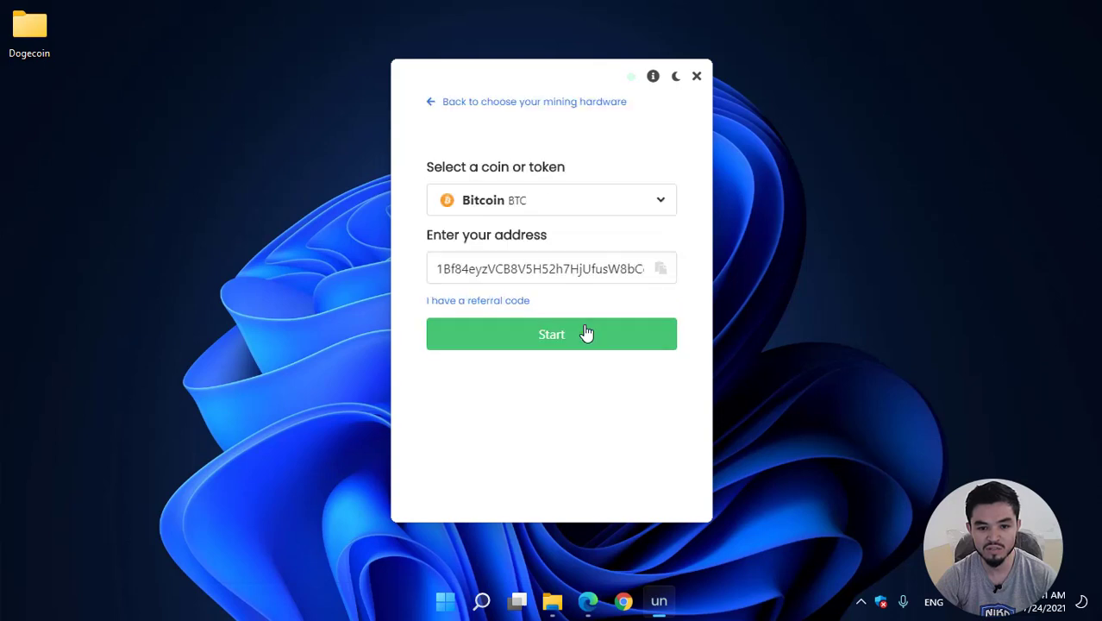
Select Dogecoin as the coin to mine and clear the old wallet address from the address field.
{"action": "left_click", "coordinate": [518, 213]}
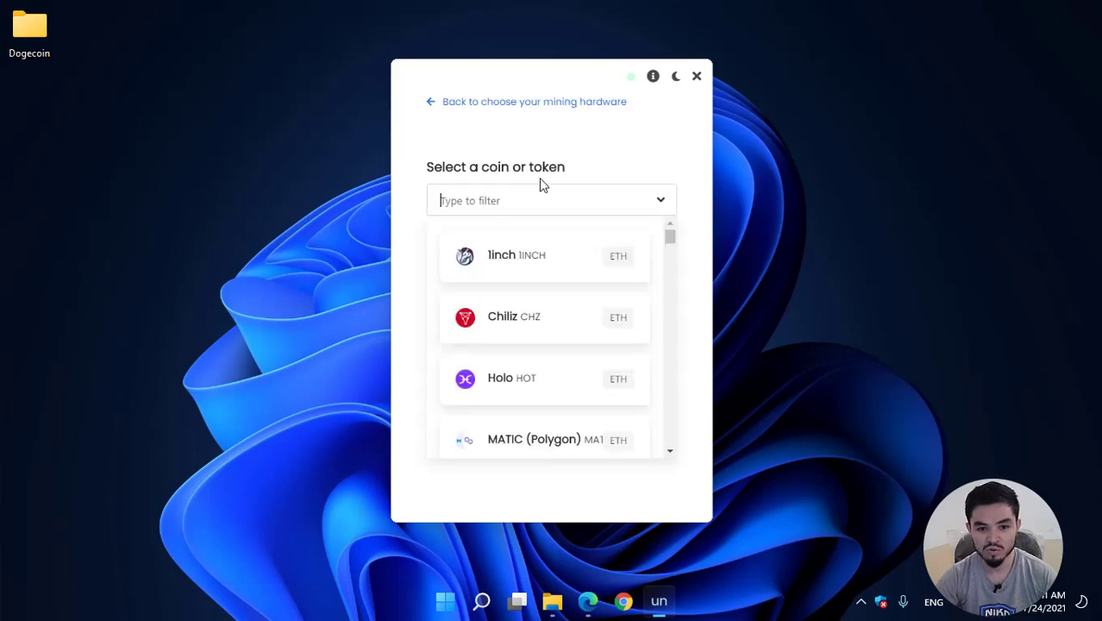
{"action": "type", "text": "doge"}
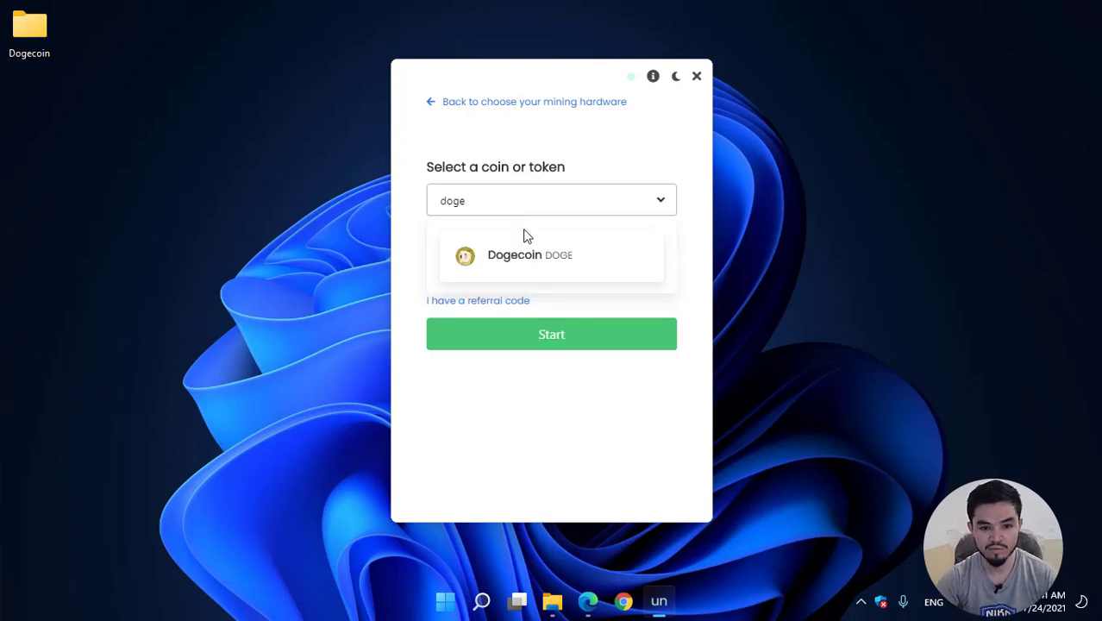
{"action": "left_click", "coordinate": [512, 250]}
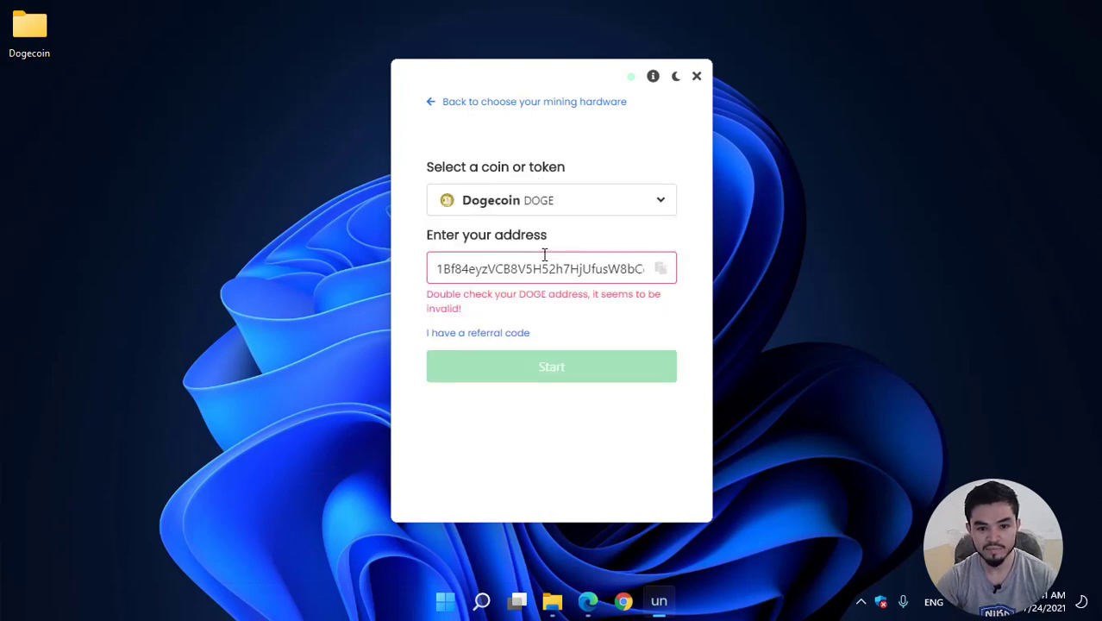
{"action": "triple_click", "coordinate": [455, 263]}
{"action": "key", "text": "BackSpace"}
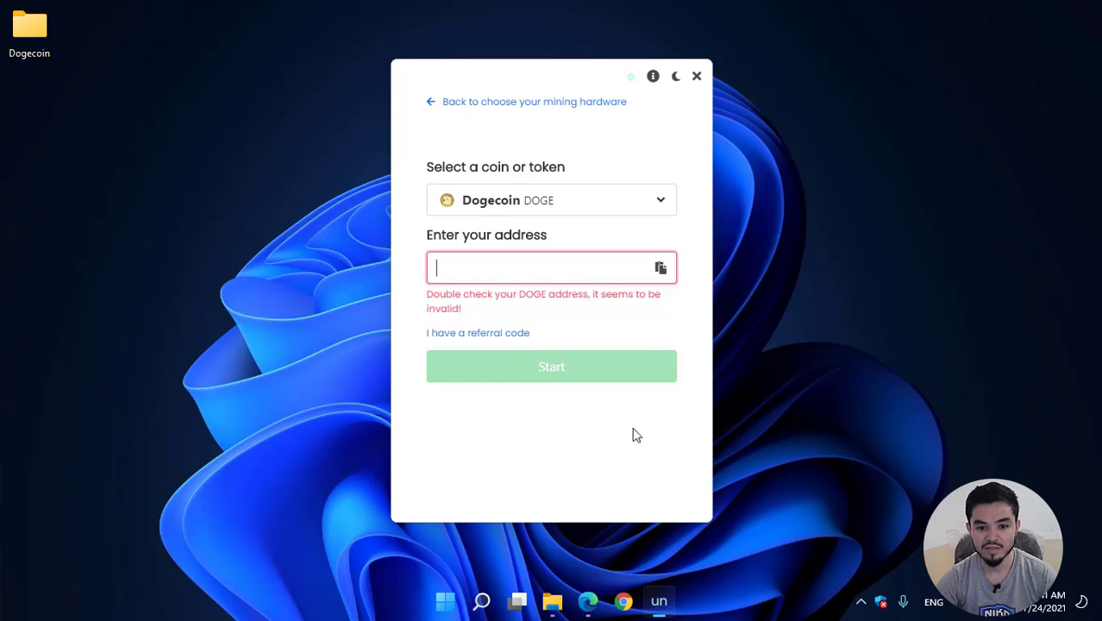
In Edge, look through the IntoCrypto YouTube channel's Trust Wallet tutorials and minimize the browser.
{"action": "left_click", "coordinate": [588, 603]}
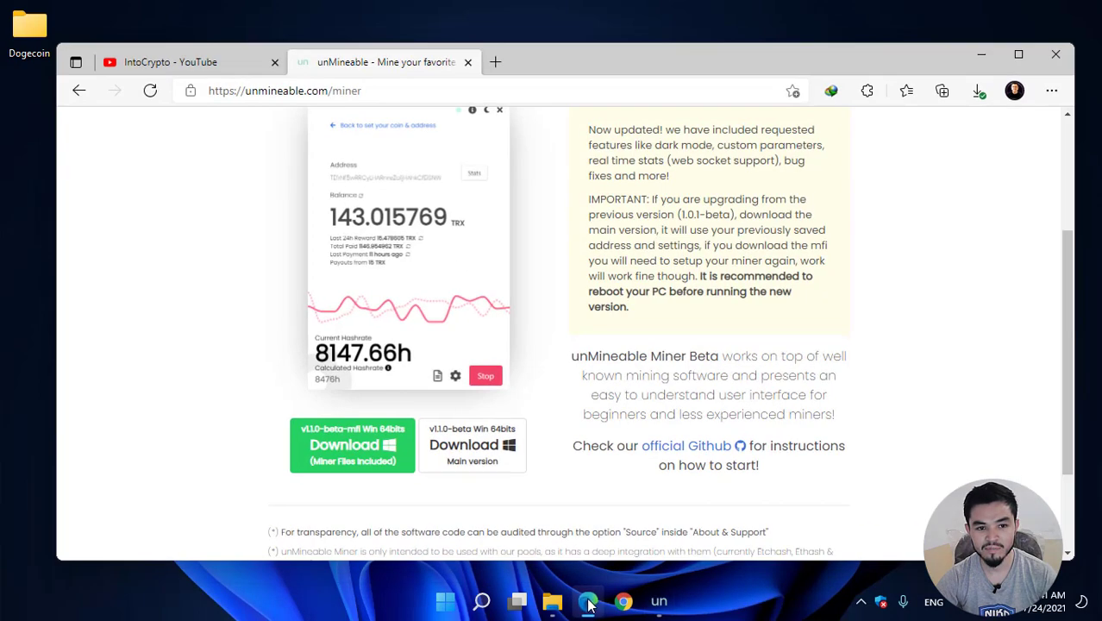
{"action": "left_click", "coordinate": [209, 67]}
{"action": "scroll", "coordinate": [398, 295], "scroll_direction": "down", "scroll_amount": 3}
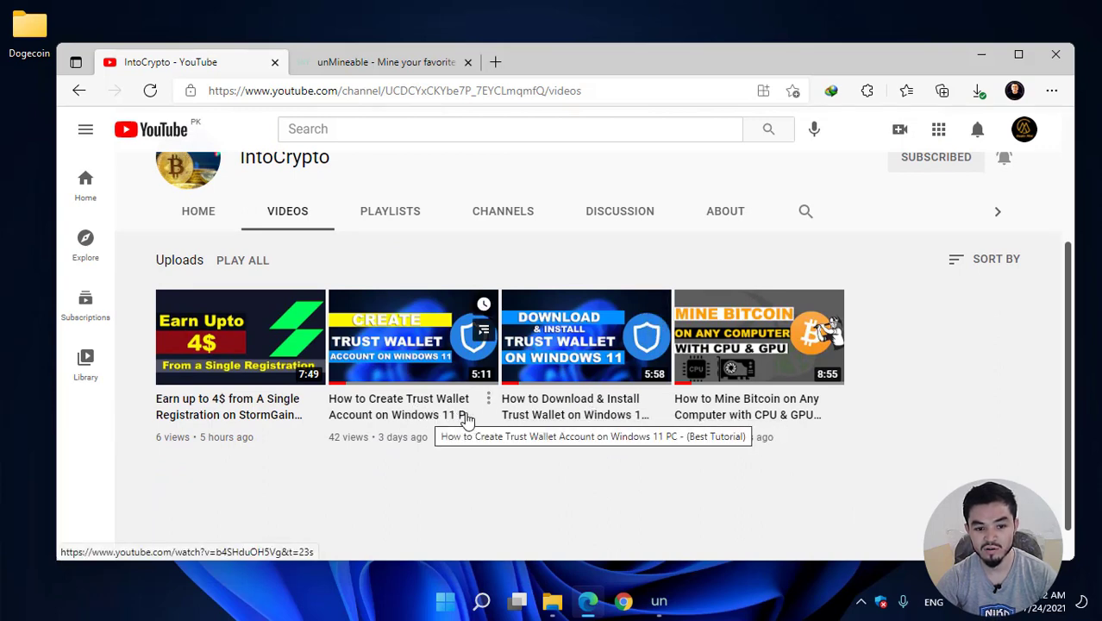
{"action": "scroll", "coordinate": [827, 258], "scroll_direction": "up", "scroll_amount": 1}
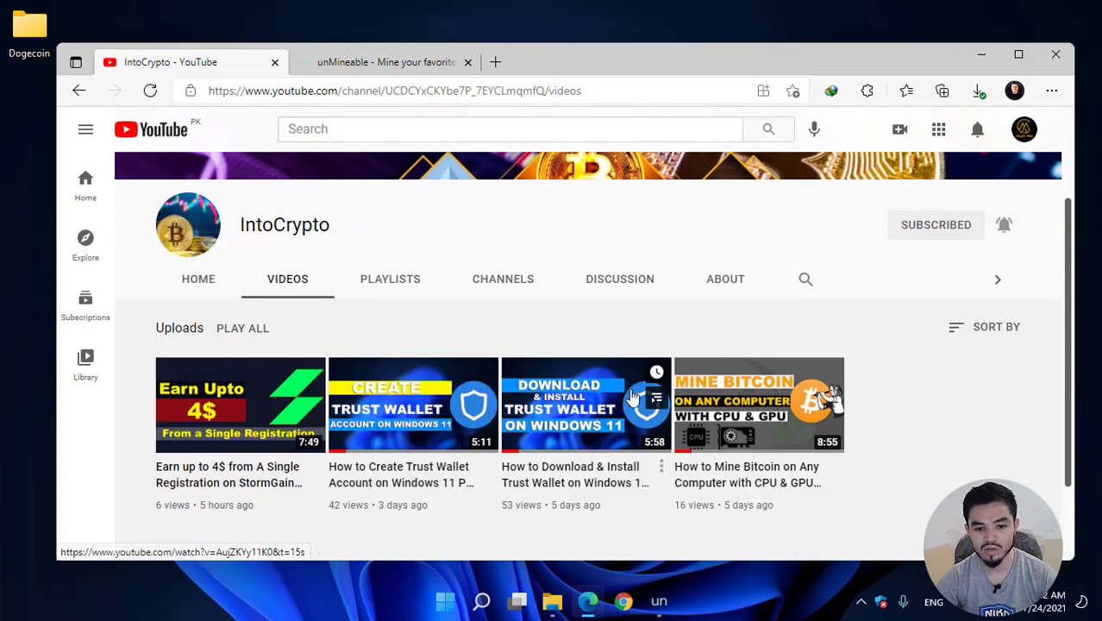
{"action": "left_click", "coordinate": [981, 57]}
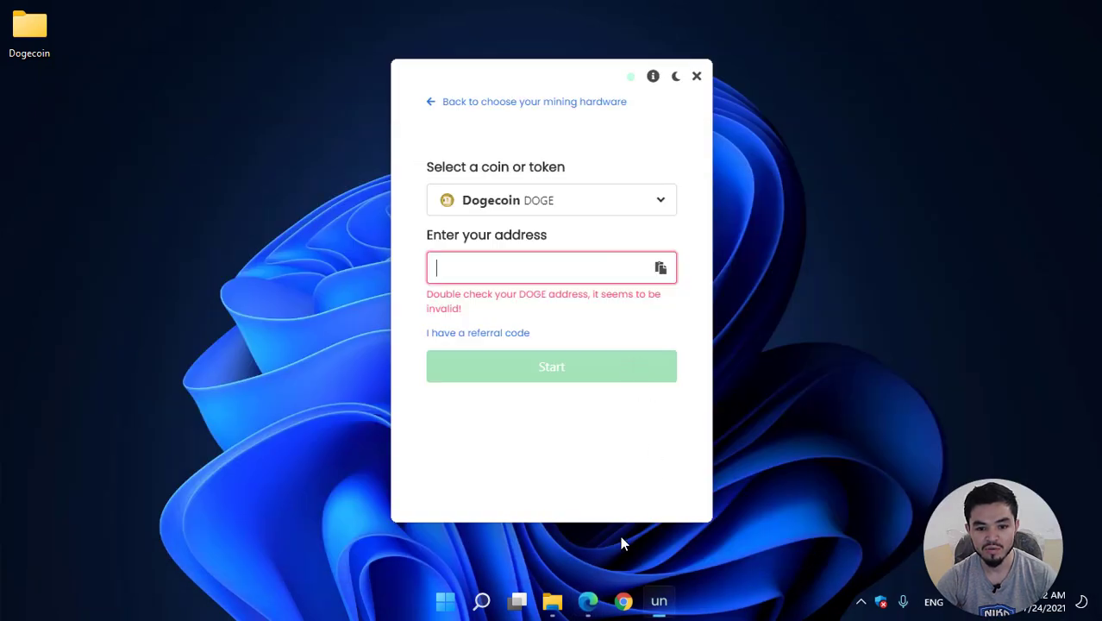
Start NoxPlayer, open Trust Wallet and copy the Dogecoin receiving address.
{"action": "key", "text": "super"}
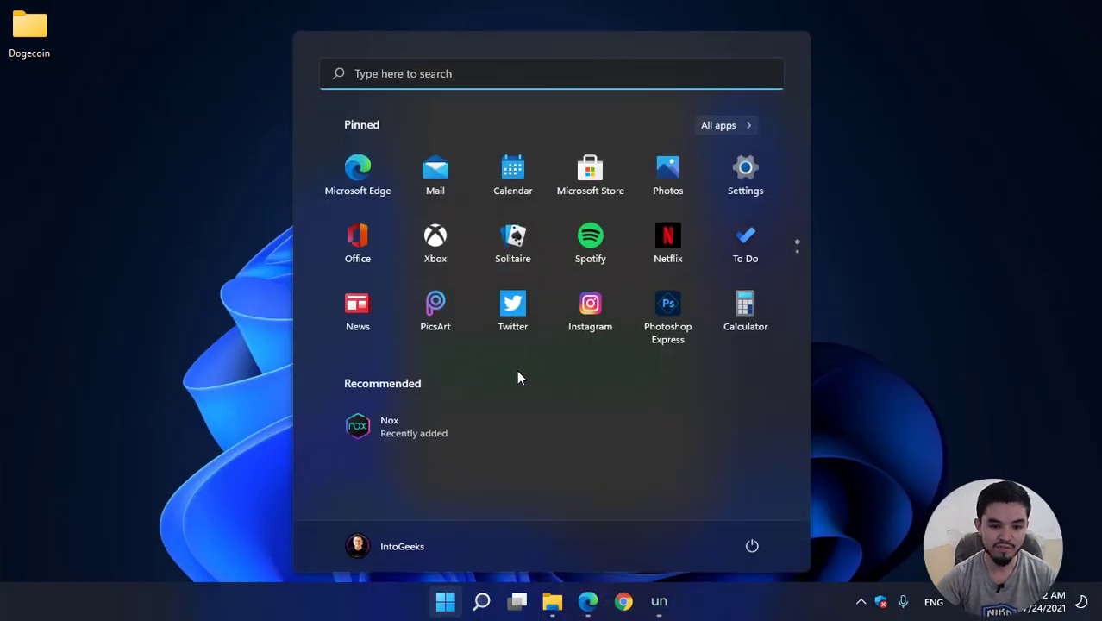
{"action": "left_click", "coordinate": [431, 418]}
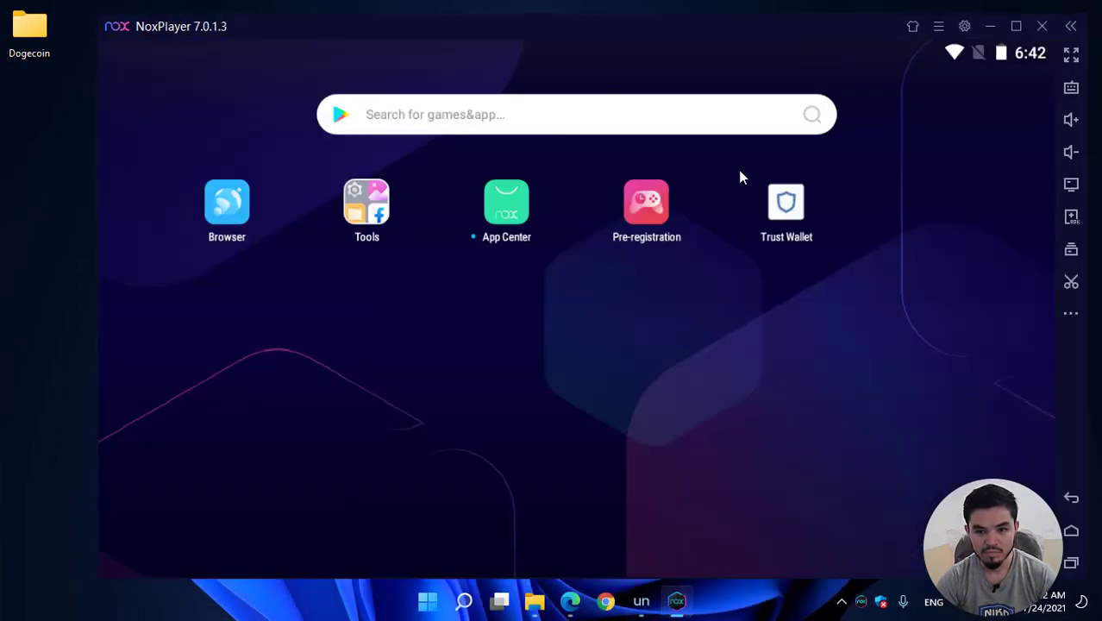
{"action": "left_click", "coordinate": [795, 215]}
{"action": "scroll", "coordinate": [793, 213], "scroll_direction": "down", "scroll_amount": 5}
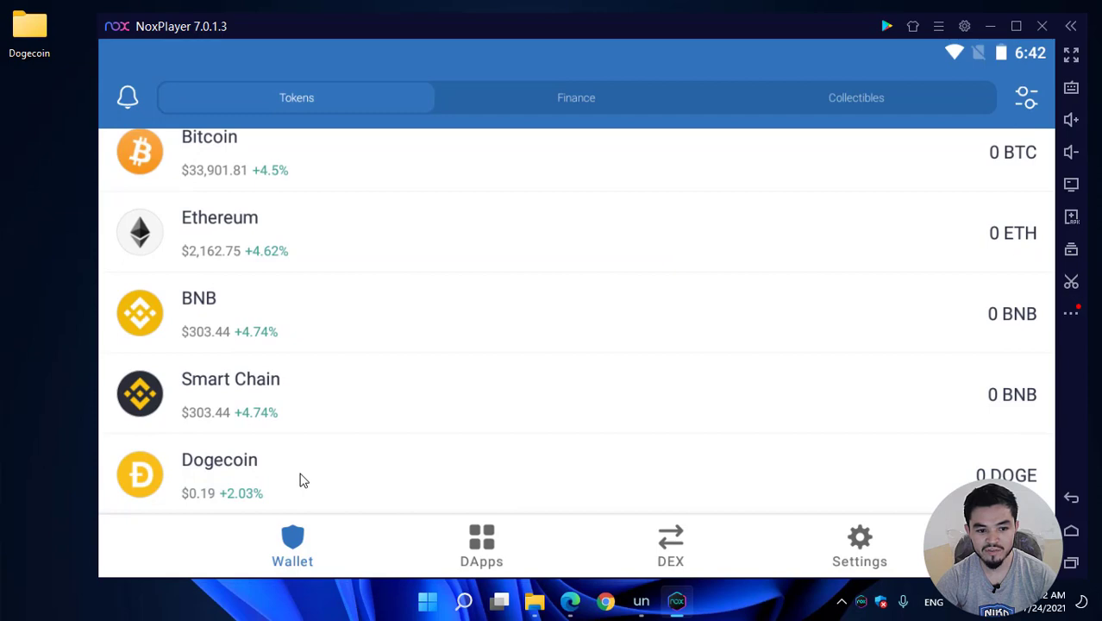
{"action": "left_click", "coordinate": [300, 480]}
{"action": "left_click", "coordinate": [562, 355]}
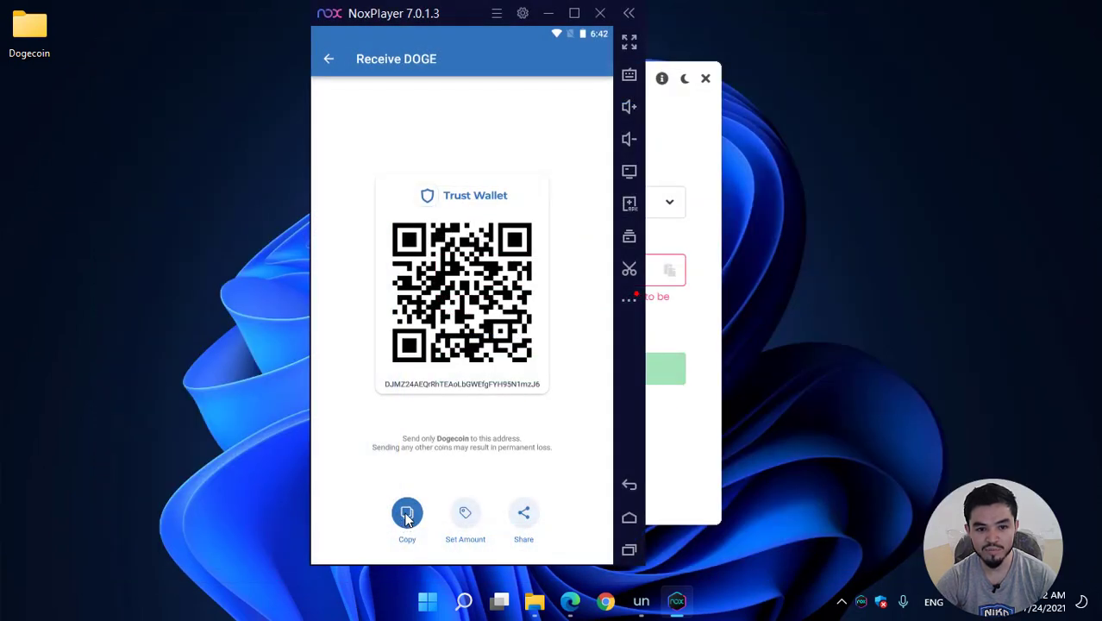
{"action": "left_click", "coordinate": [407, 516]}
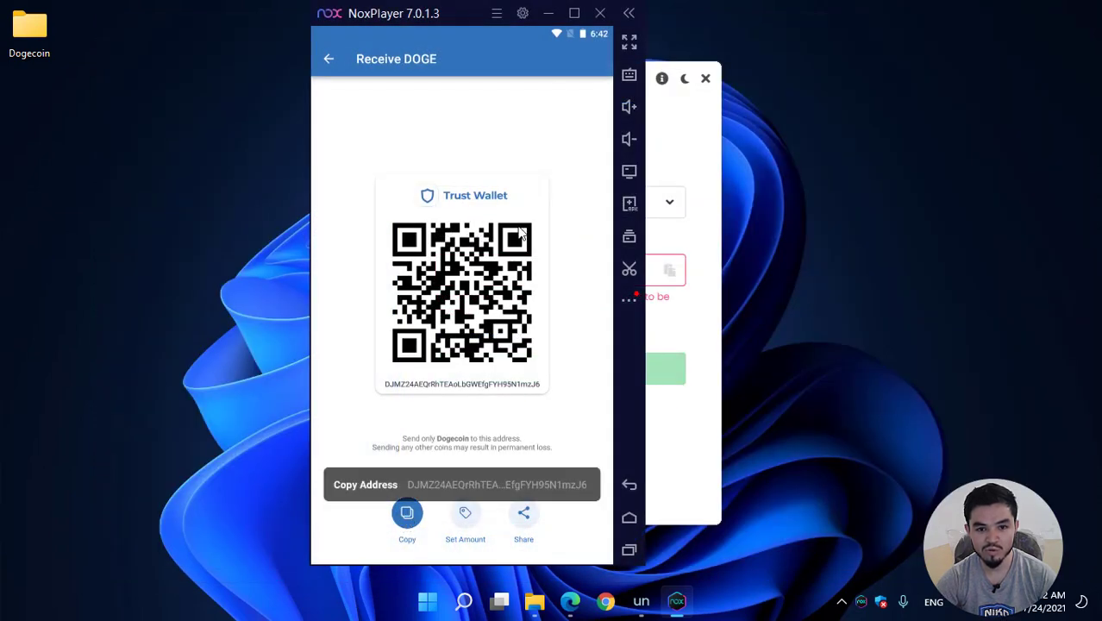
Minimize NoxPlayer, paste the copied wallet address into the unMineable miner's address field and start mining.
{"action": "left_click", "coordinate": [548, 14]}
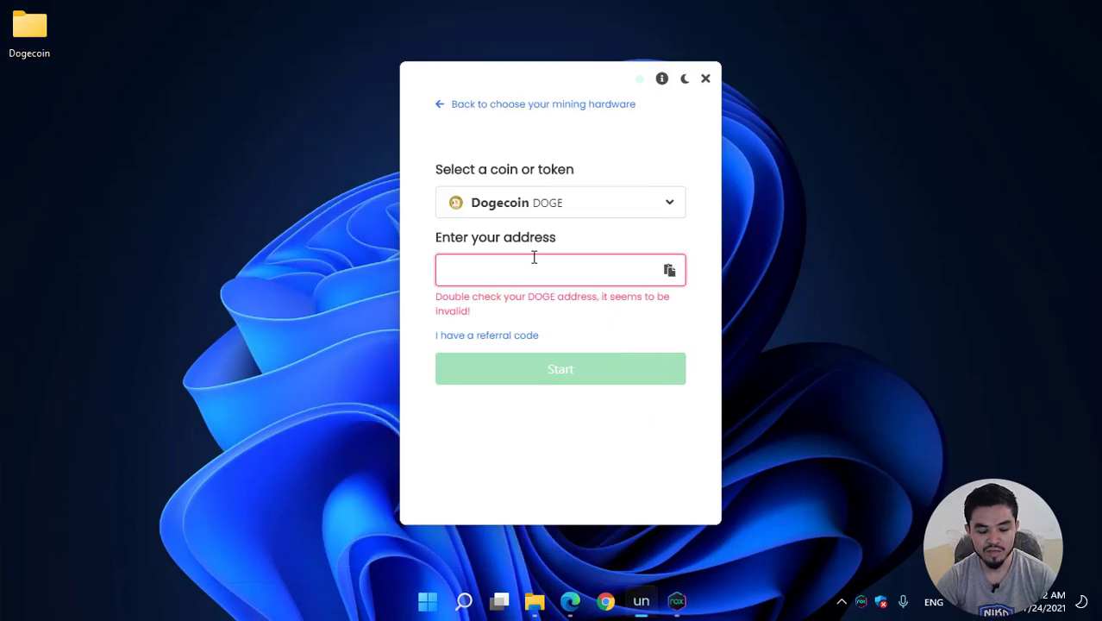
{"action": "key", "text": "ctrl+v"}
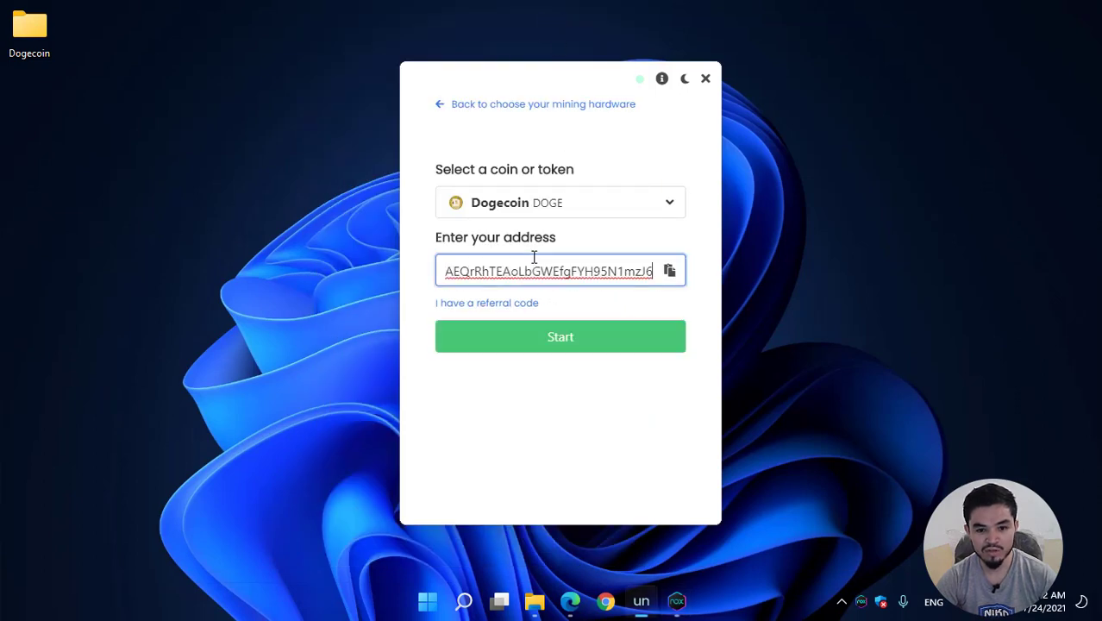
{"action": "left_click", "coordinate": [585, 344]}
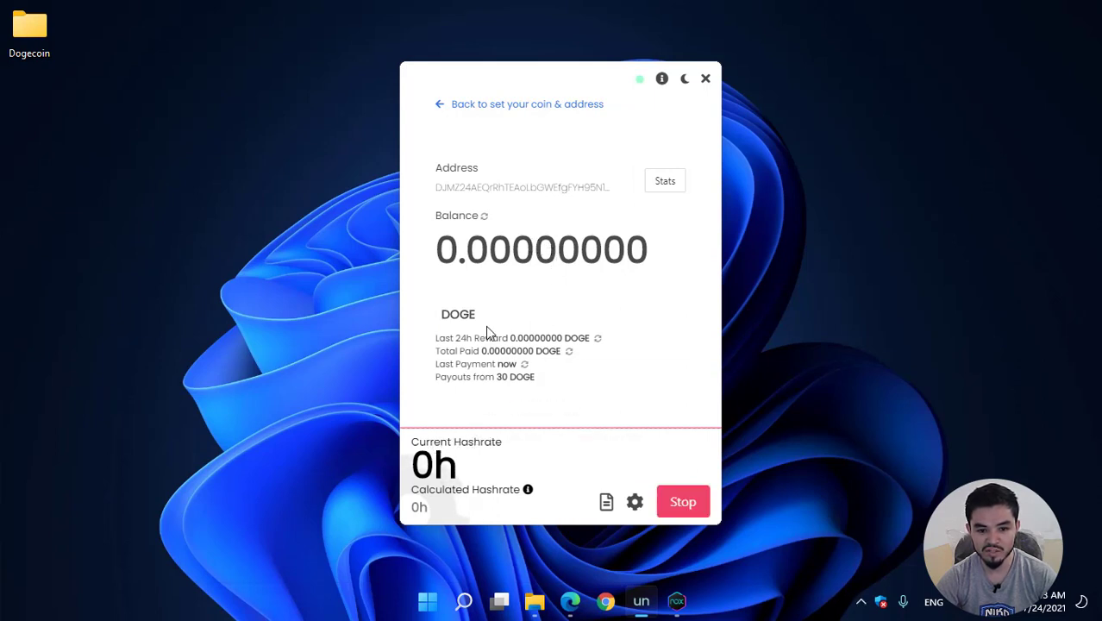
Set the mining intensity to High in the miner settings, then save and restart the miner.
{"action": "left_click", "coordinate": [634, 504]}
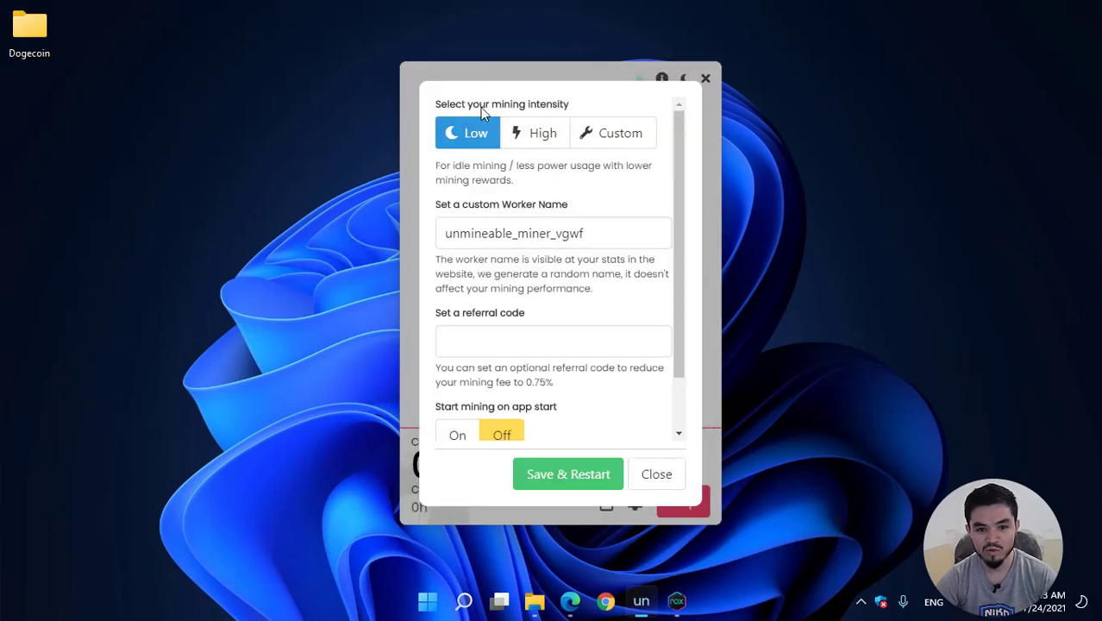
{"action": "left_click", "coordinate": [528, 134]}
{"action": "scroll", "coordinate": [524, 216], "scroll_direction": "down", "scroll_amount": 2}
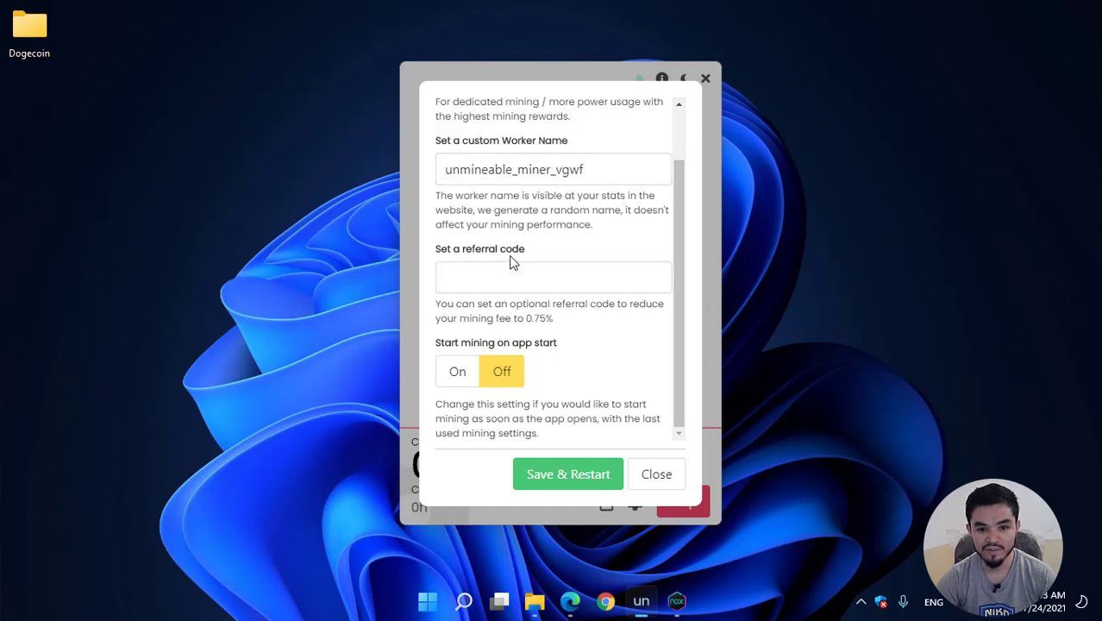
{"action": "left_click", "coordinate": [568, 475]}
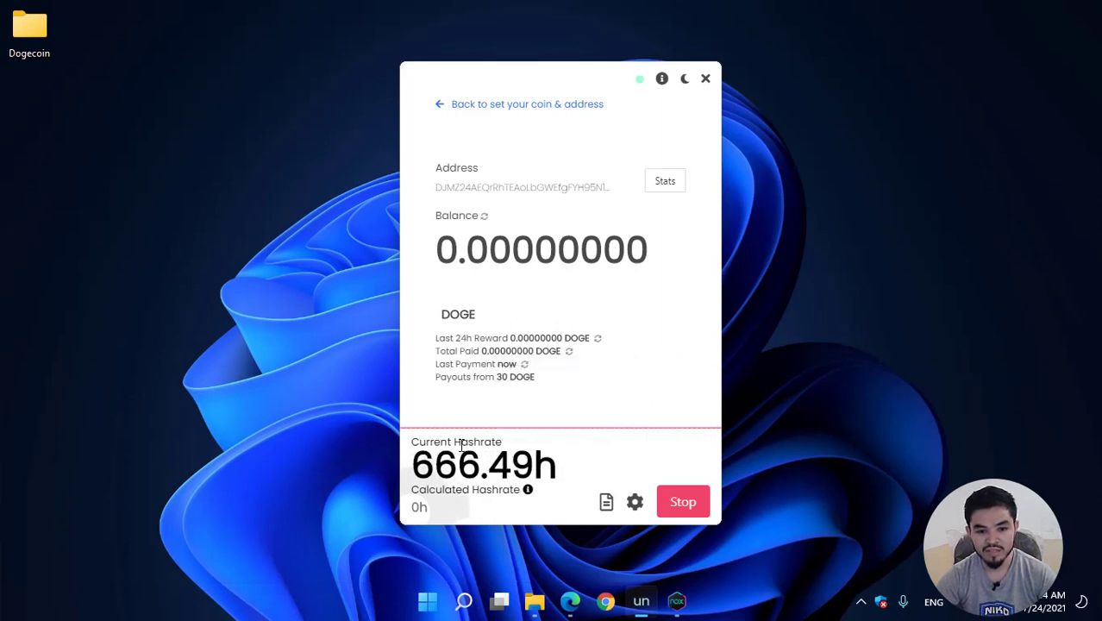
Check the miner's current hashrate, then open the address's online stats page and review its payments, referral code and mining statistics.
{"action": "left_click_drag", "start_coordinate": [414, 463], "coordinate": [560, 467]}
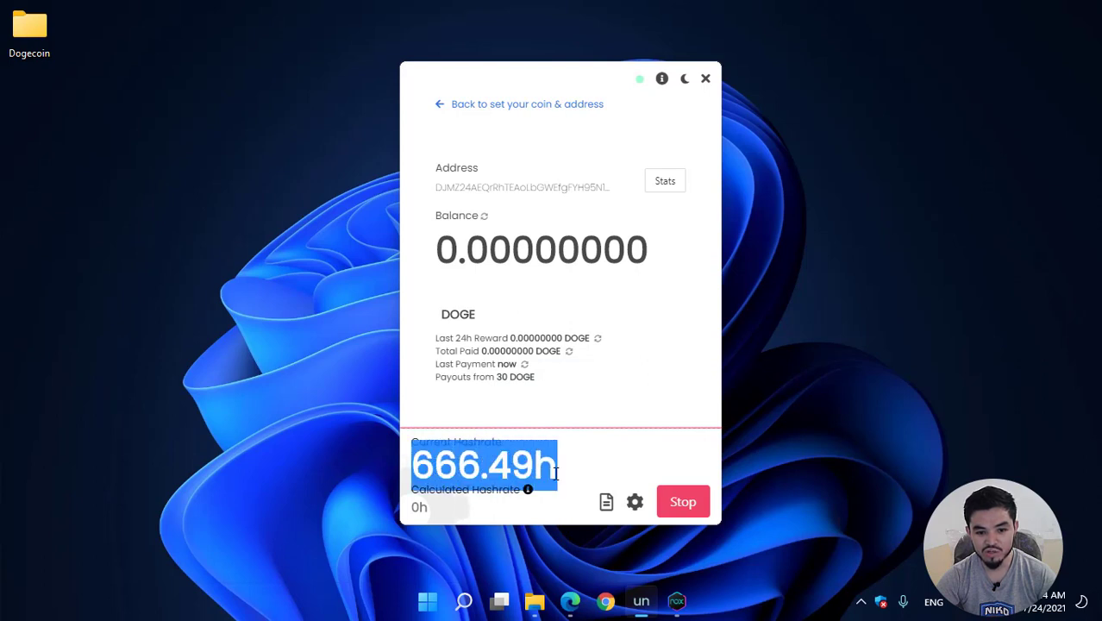
{"action": "left_click", "coordinate": [576, 473]}
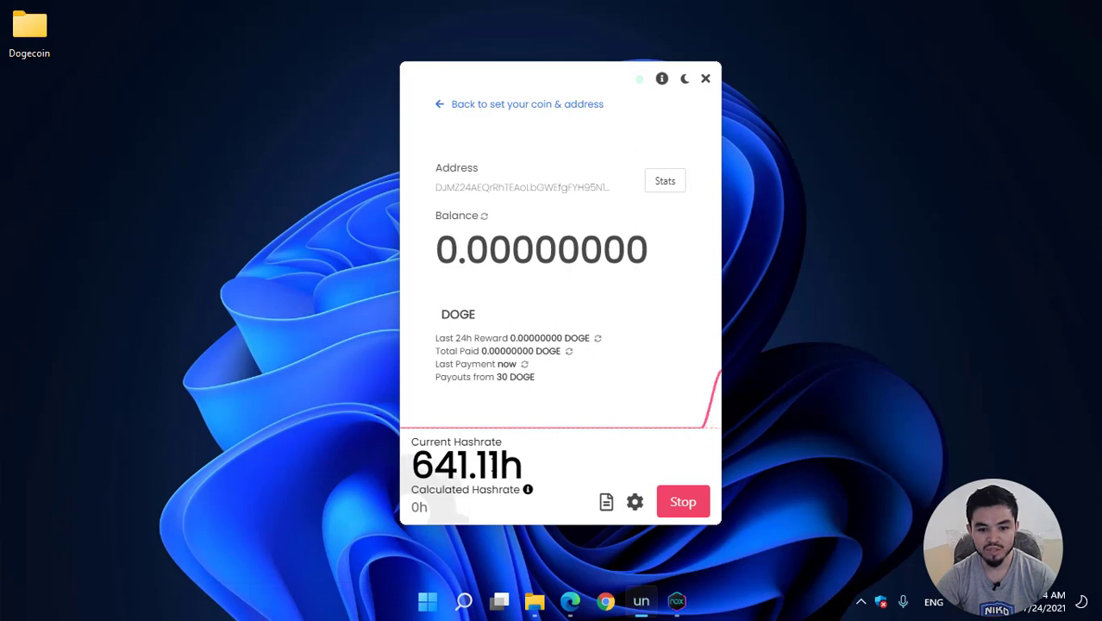
{"action": "left_click", "coordinate": [660, 183]}
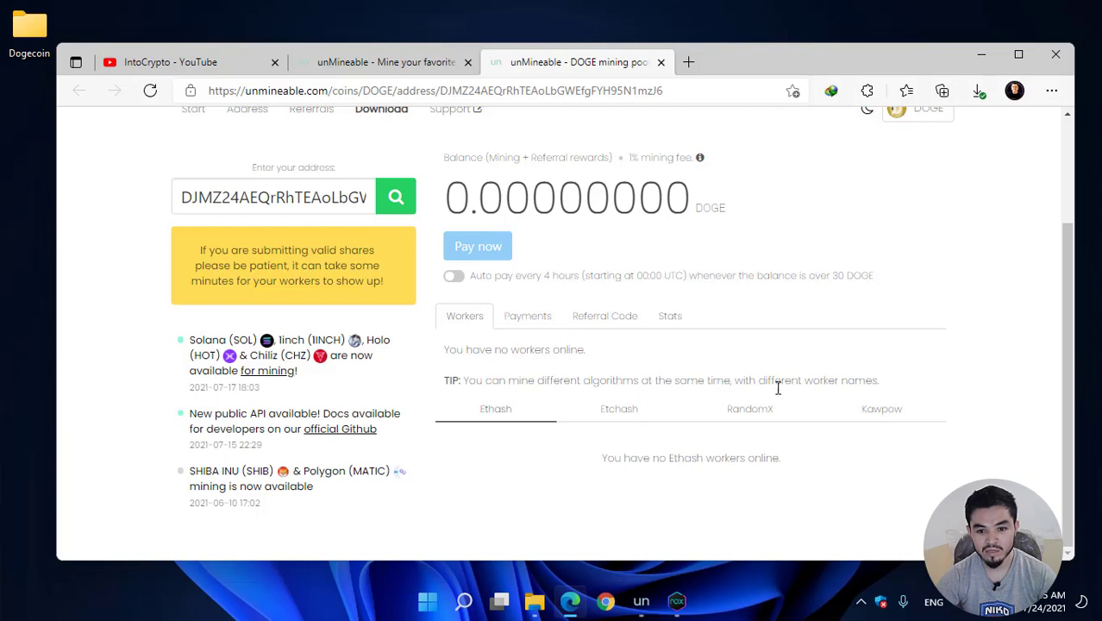
{"action": "left_click", "coordinate": [538, 322]}
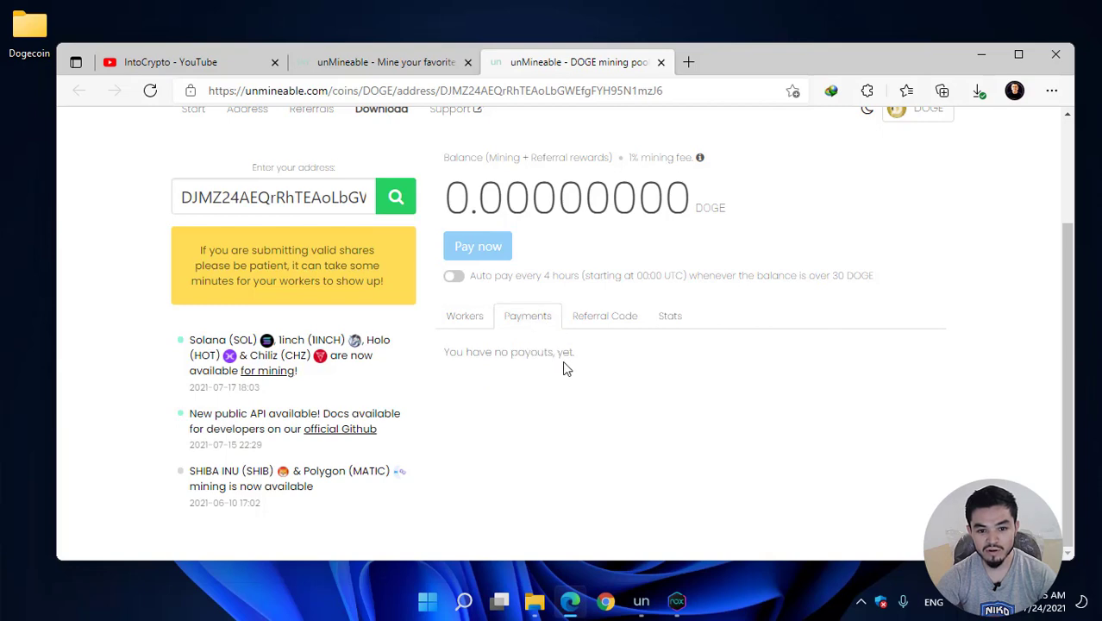
{"action": "left_click", "coordinate": [587, 326]}
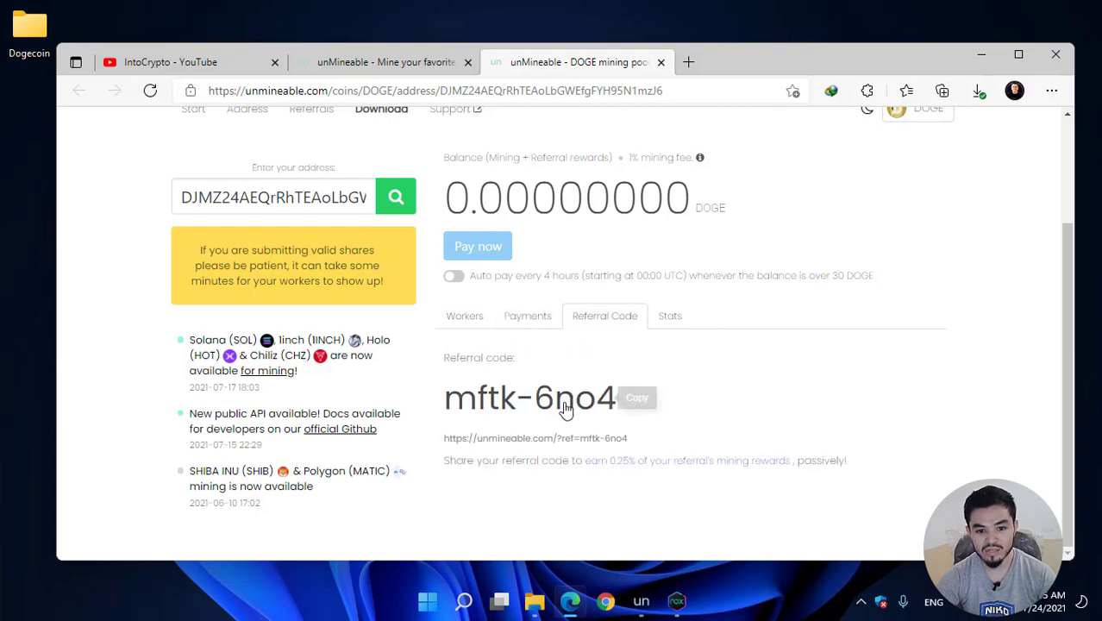
{"action": "left_click", "coordinate": [673, 316]}
{"action": "scroll", "coordinate": [639, 336], "scroll_direction": "down", "scroll_amount": 1}
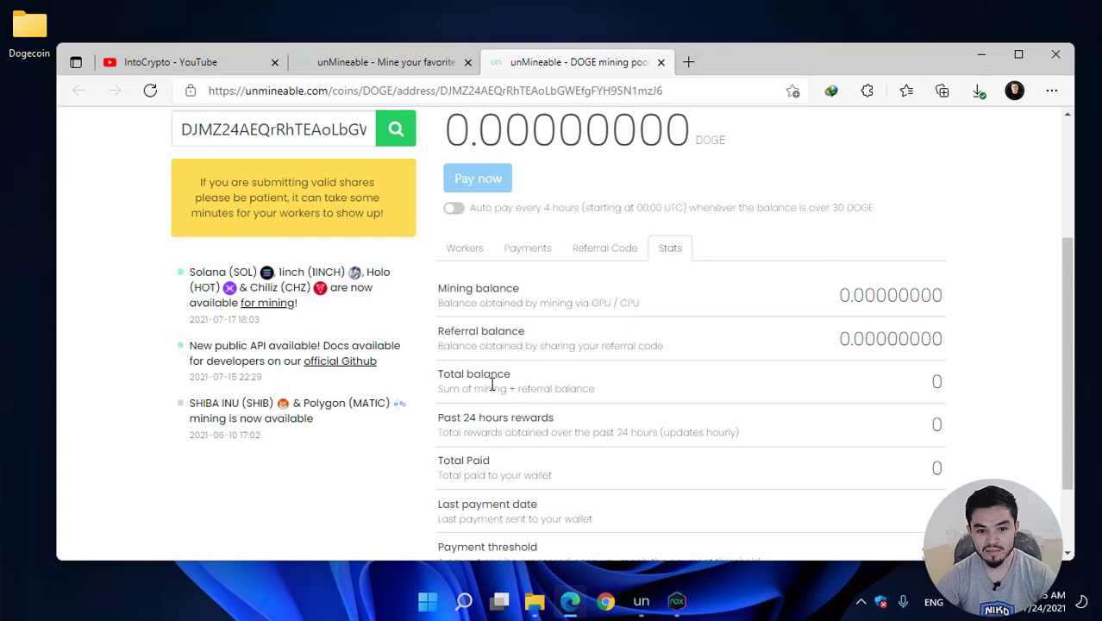
{"action": "scroll", "coordinate": [504, 383], "scroll_direction": "down", "scroll_amount": 1}
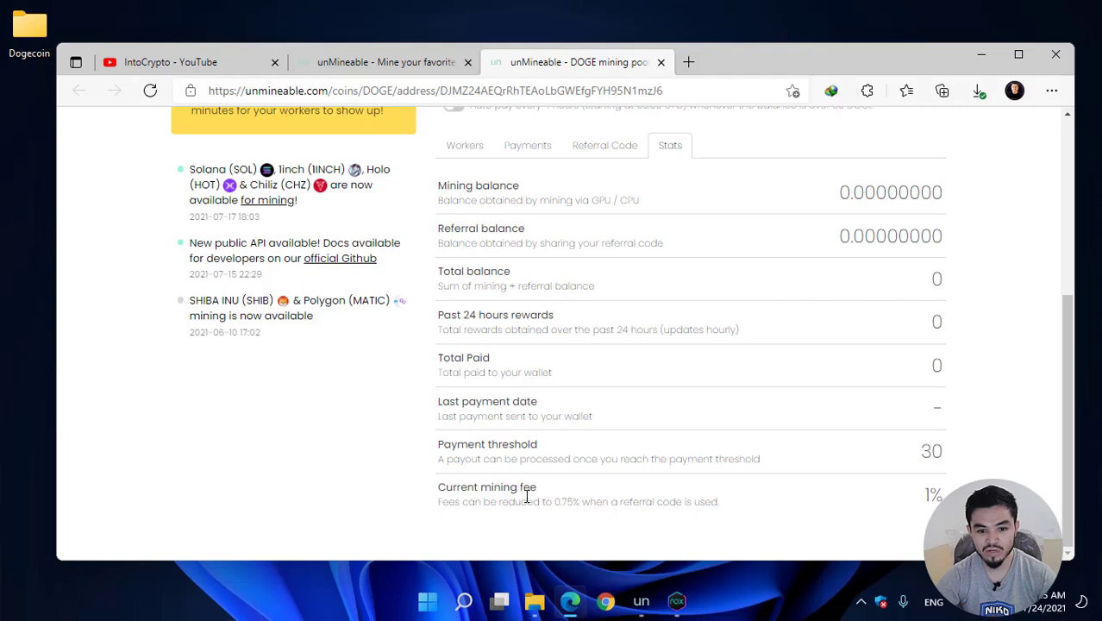
{"action": "scroll", "coordinate": [811, 492], "scroll_direction": "up", "scroll_amount": 3}
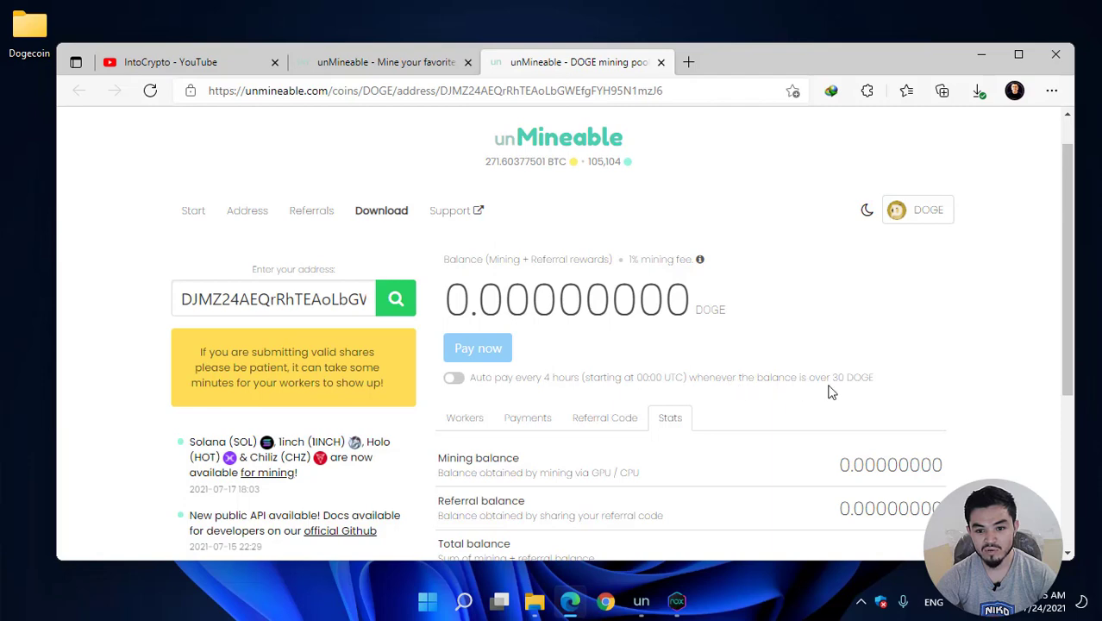
Turn on auto pay every 4 hours for balances over 30 DOGE and minimize the browser to return to the miner.
{"action": "left_click", "coordinate": [449, 382]}
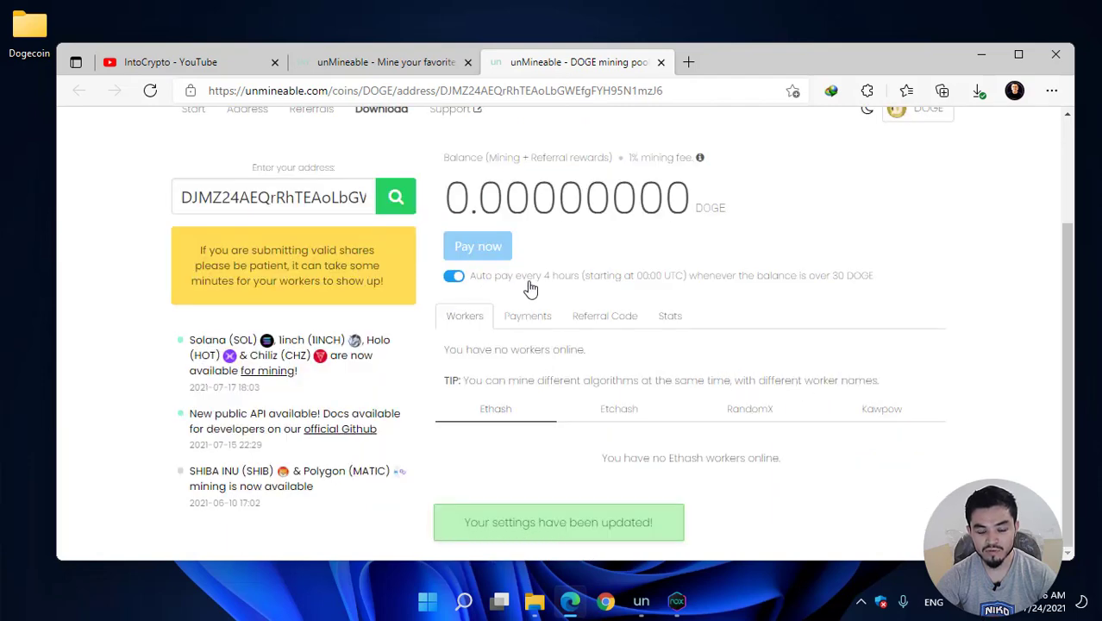
{"action": "scroll", "coordinate": [802, 371], "scroll_direction": "up", "scroll_amount": 1}
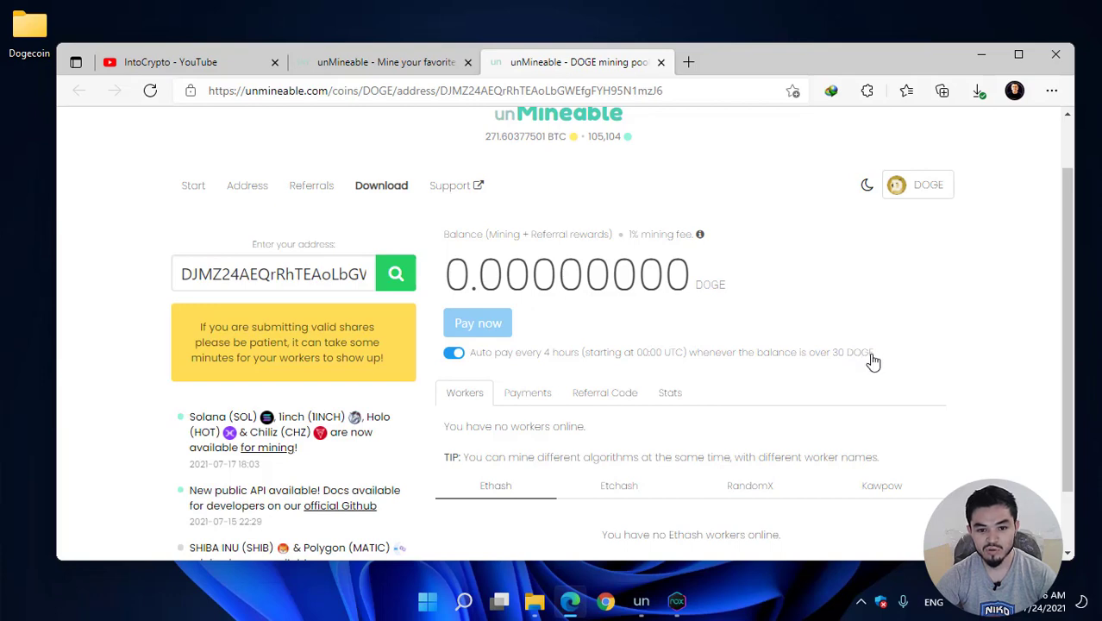
{"action": "scroll", "coordinate": [890, 358], "scroll_direction": "up", "scroll_amount": 1}
{"action": "left_click", "coordinate": [981, 54]}
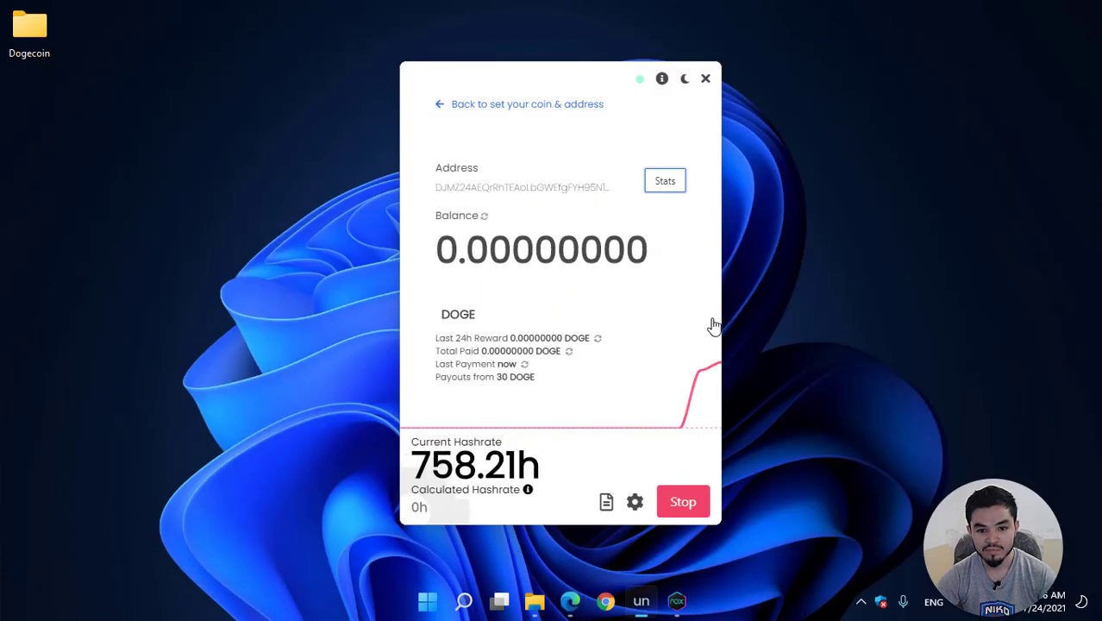